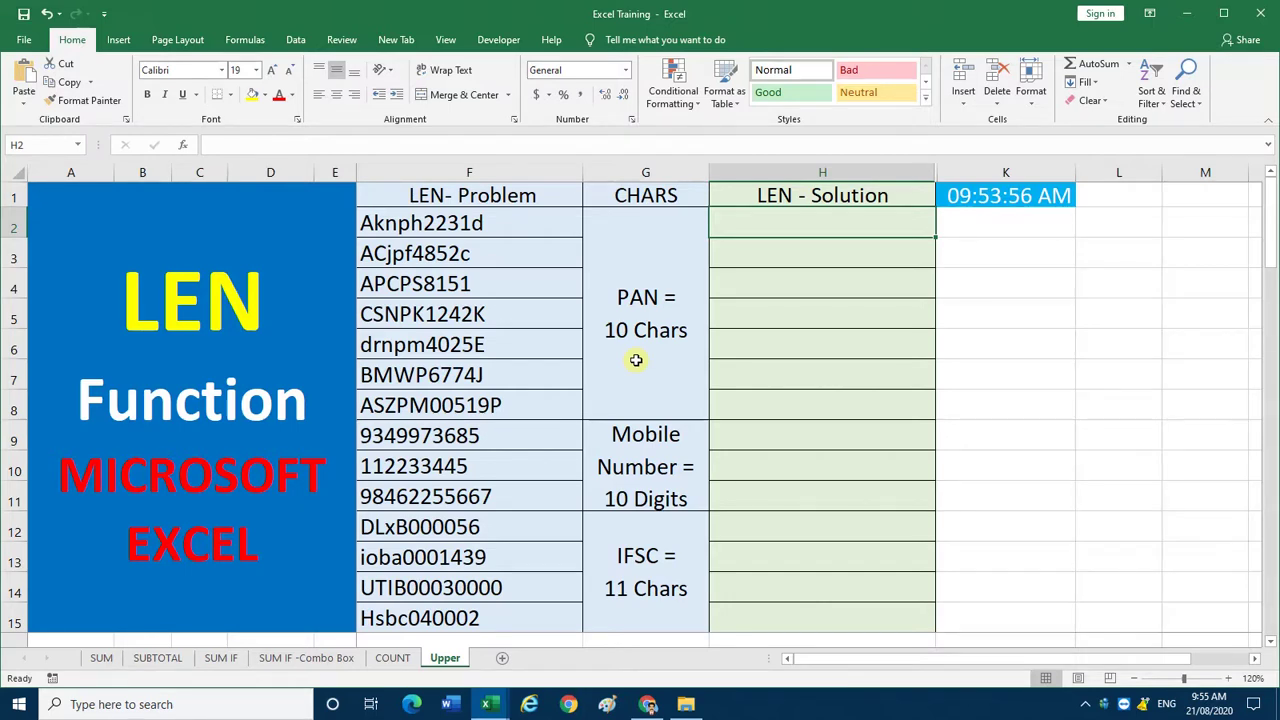
- Enter =LEN(F2) in H2 to count the first PAN's characters and fill the formula down to H8
type("=len")
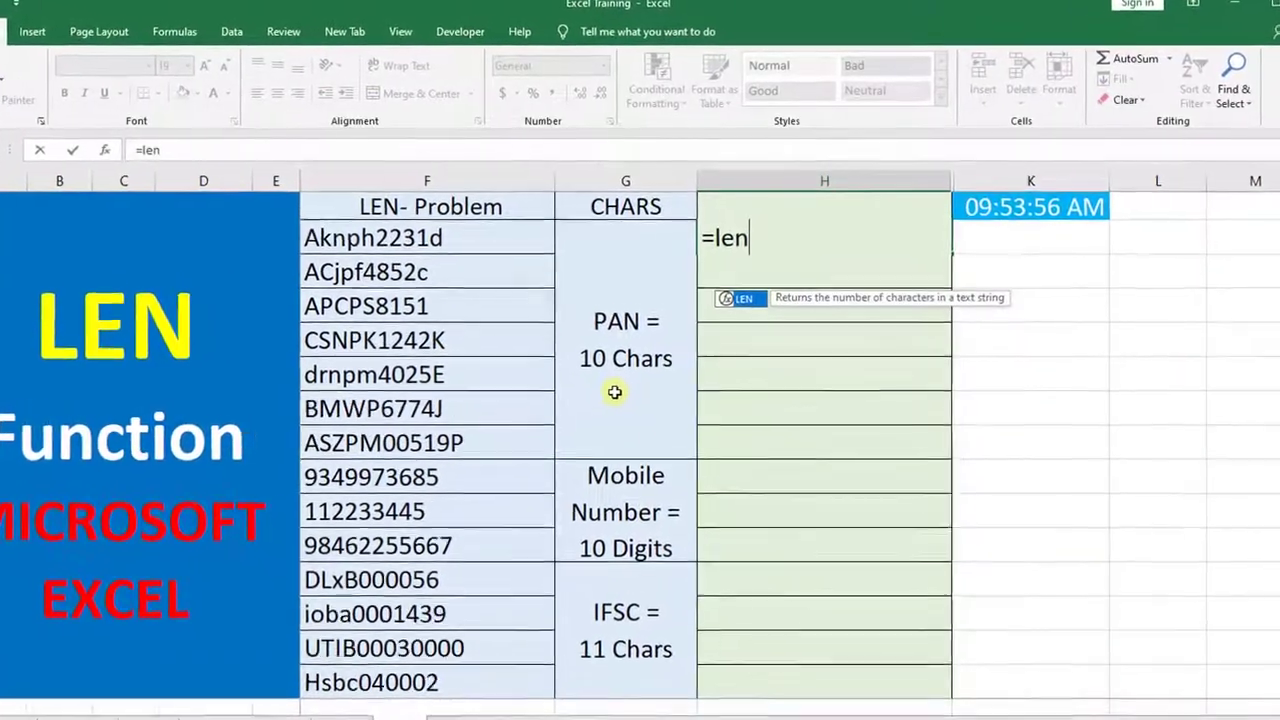
key("Tab")
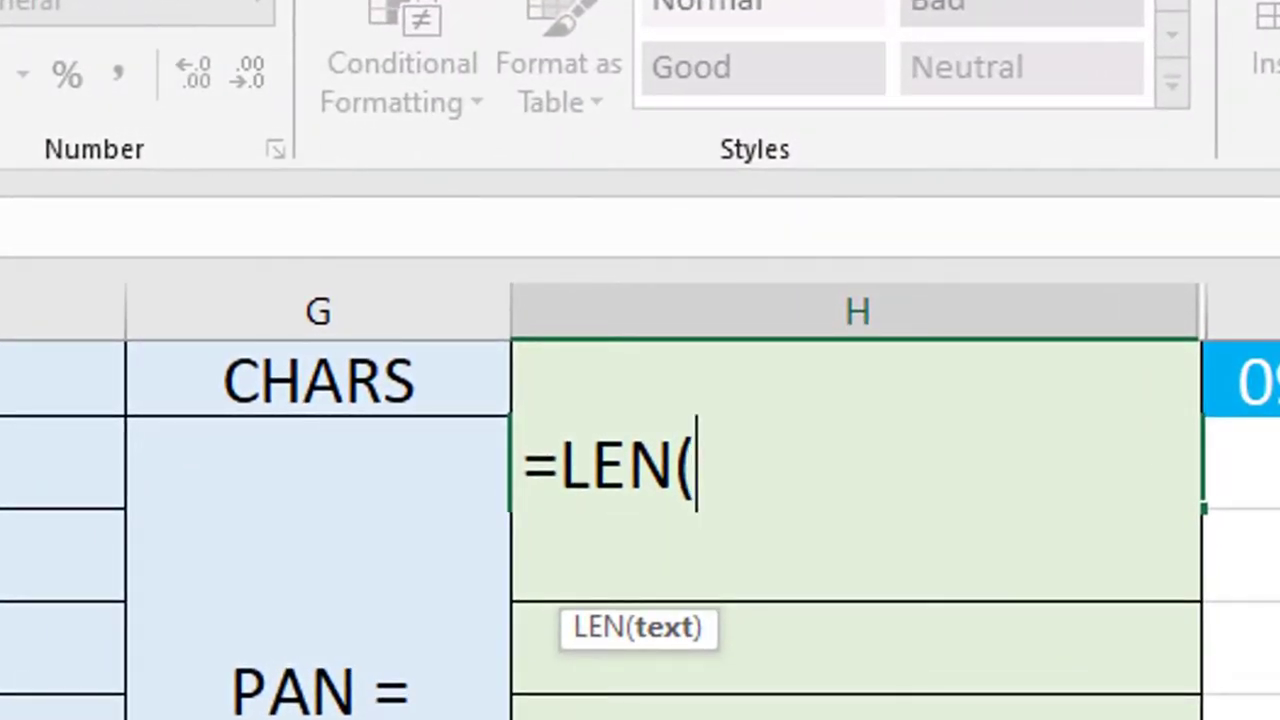
left_click(60, 462)
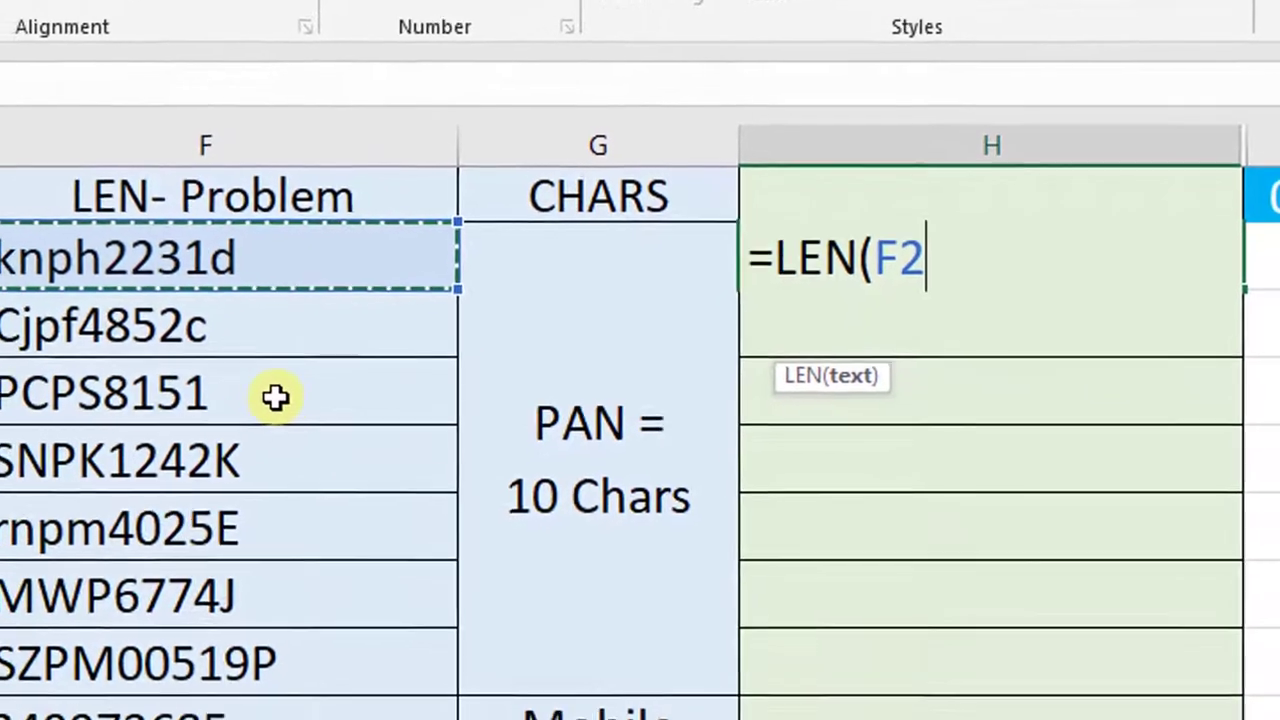
type(")")
key("Return")
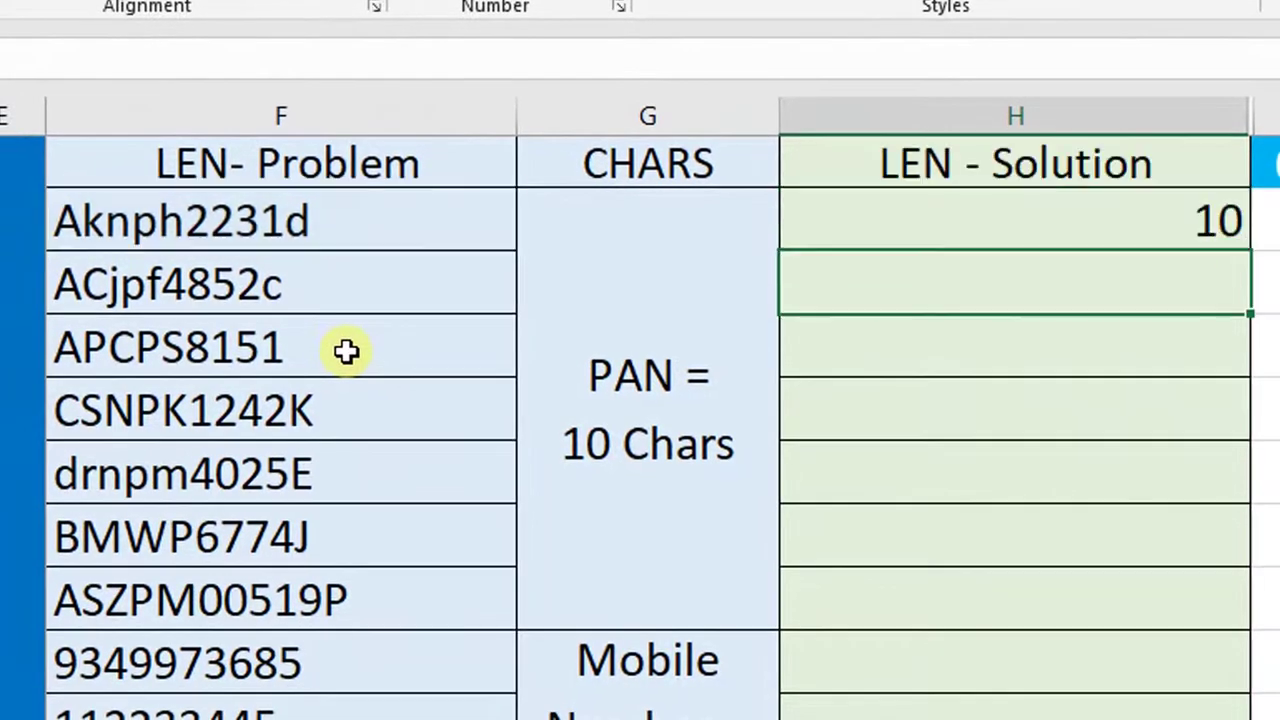
key("Up")
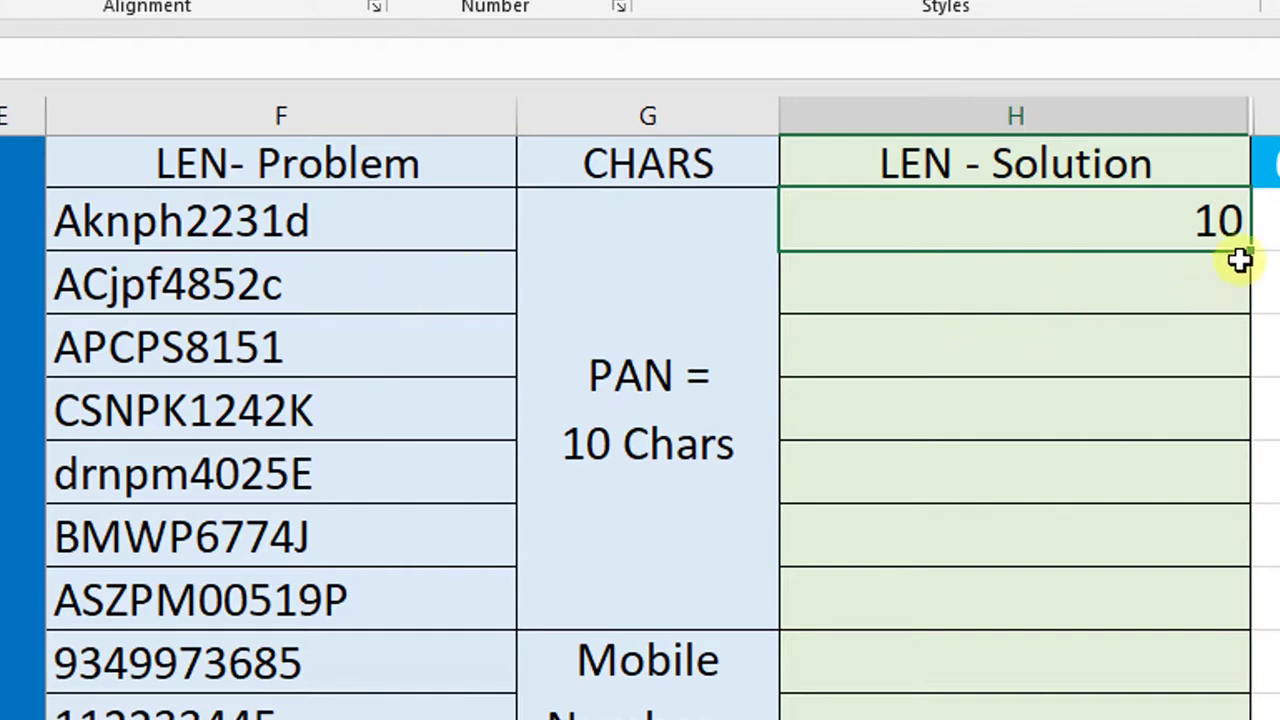
left_click_drag(1248, 254, 1208, 604)
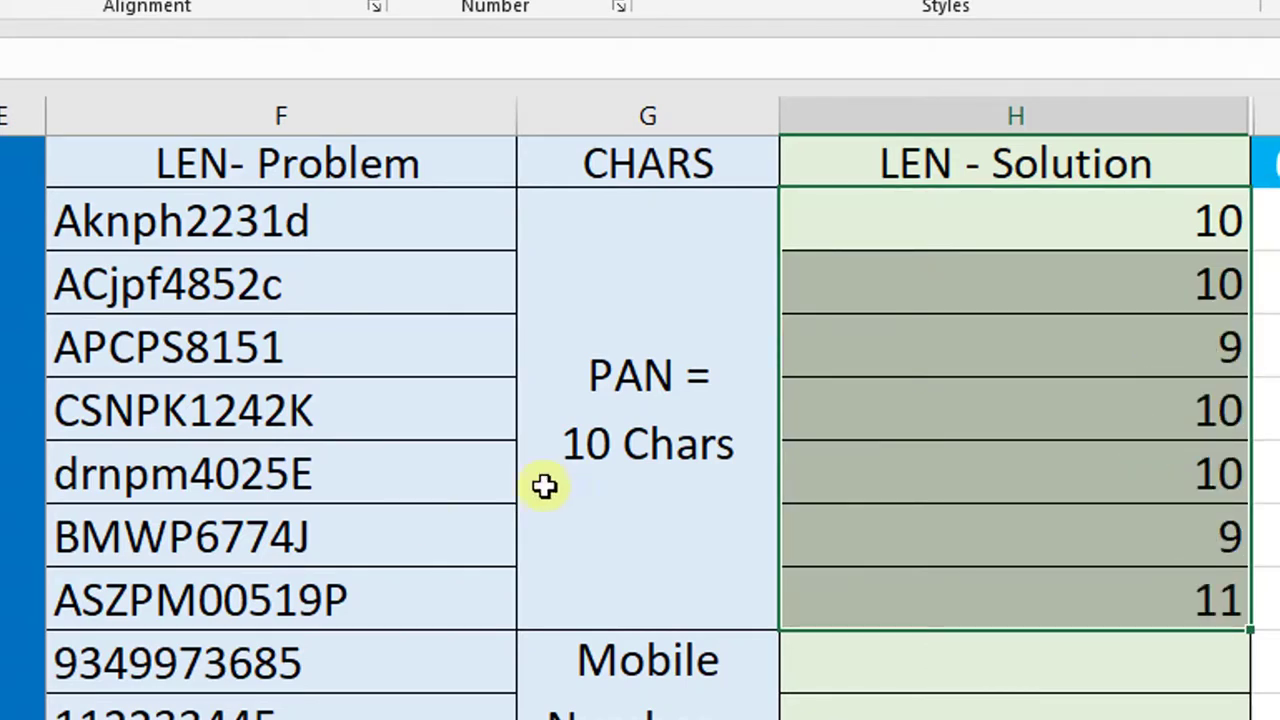
- Check each PAN length in H2:H8 against the required 10 characters
left_click(1178, 244)
key("Down")
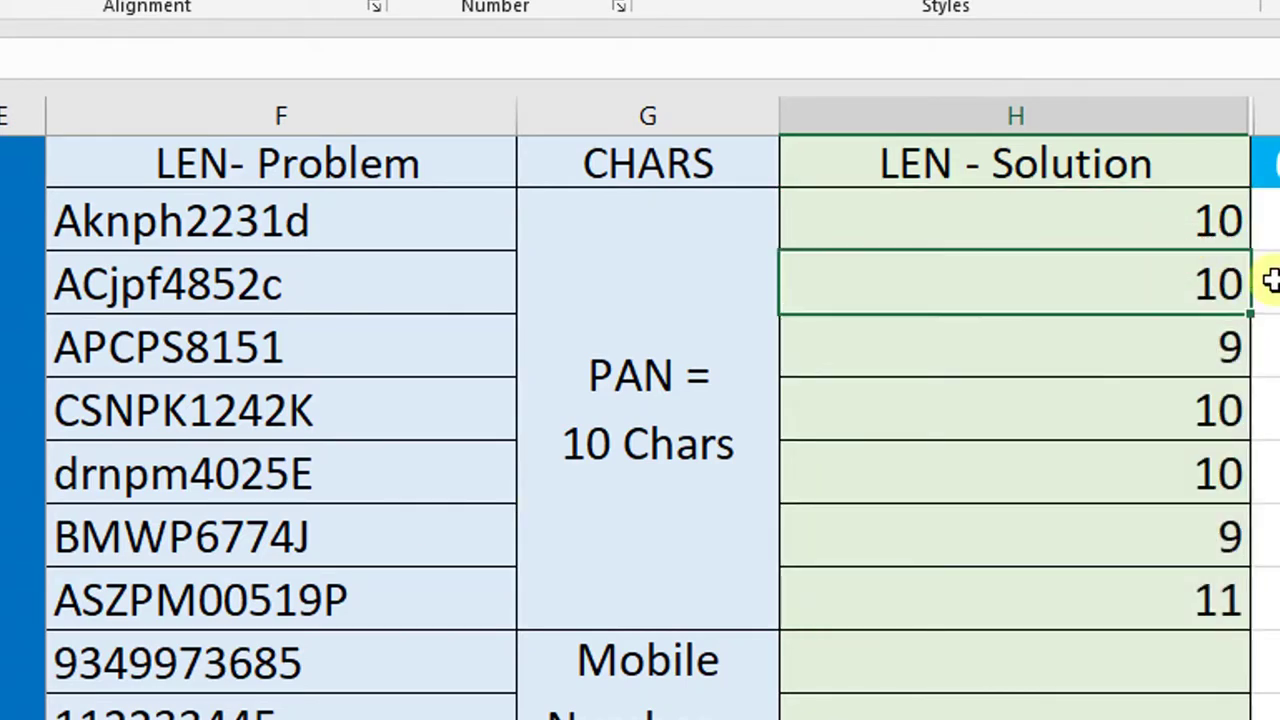
key("Down")
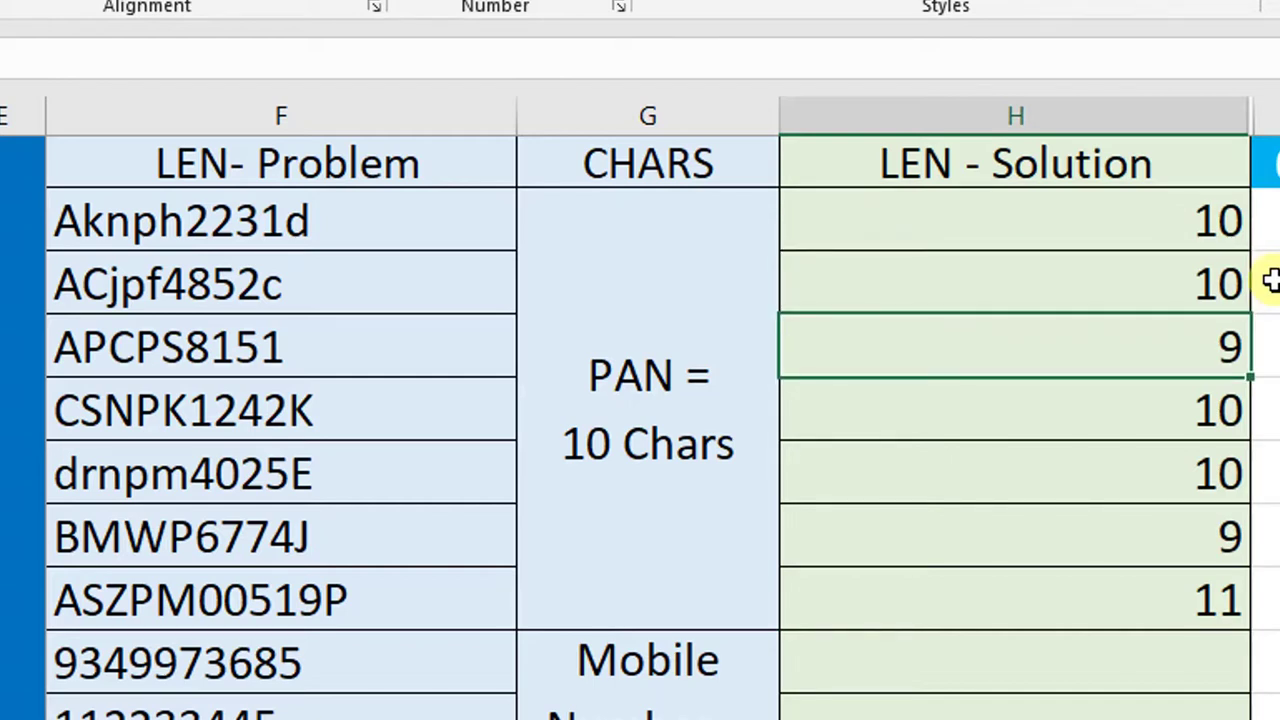
key("Down")
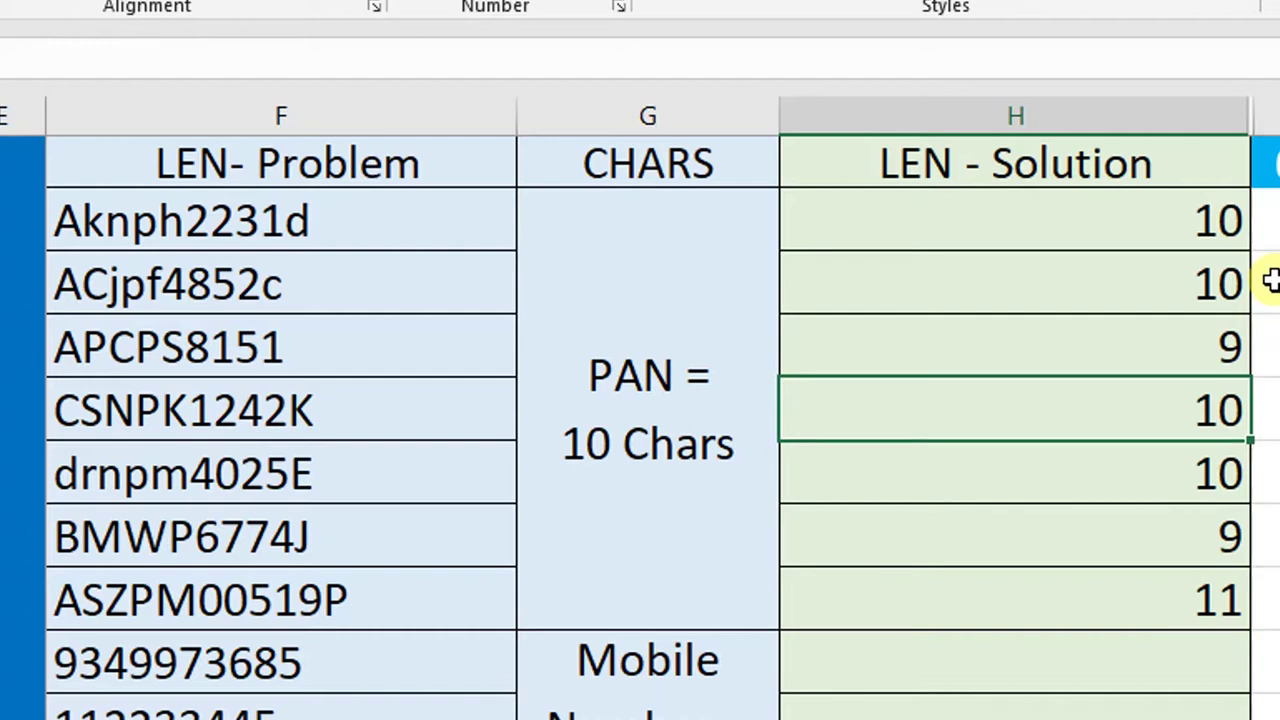
key("shift+Down")
key("Down")
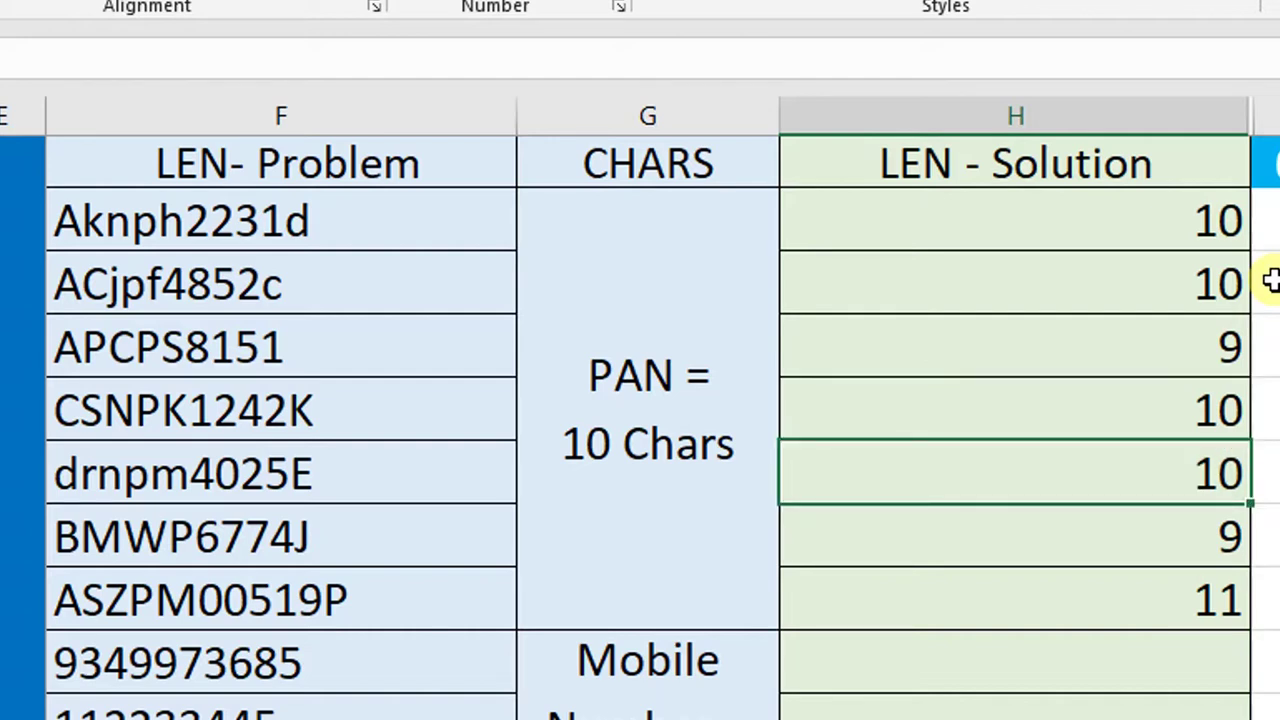
key("Down")
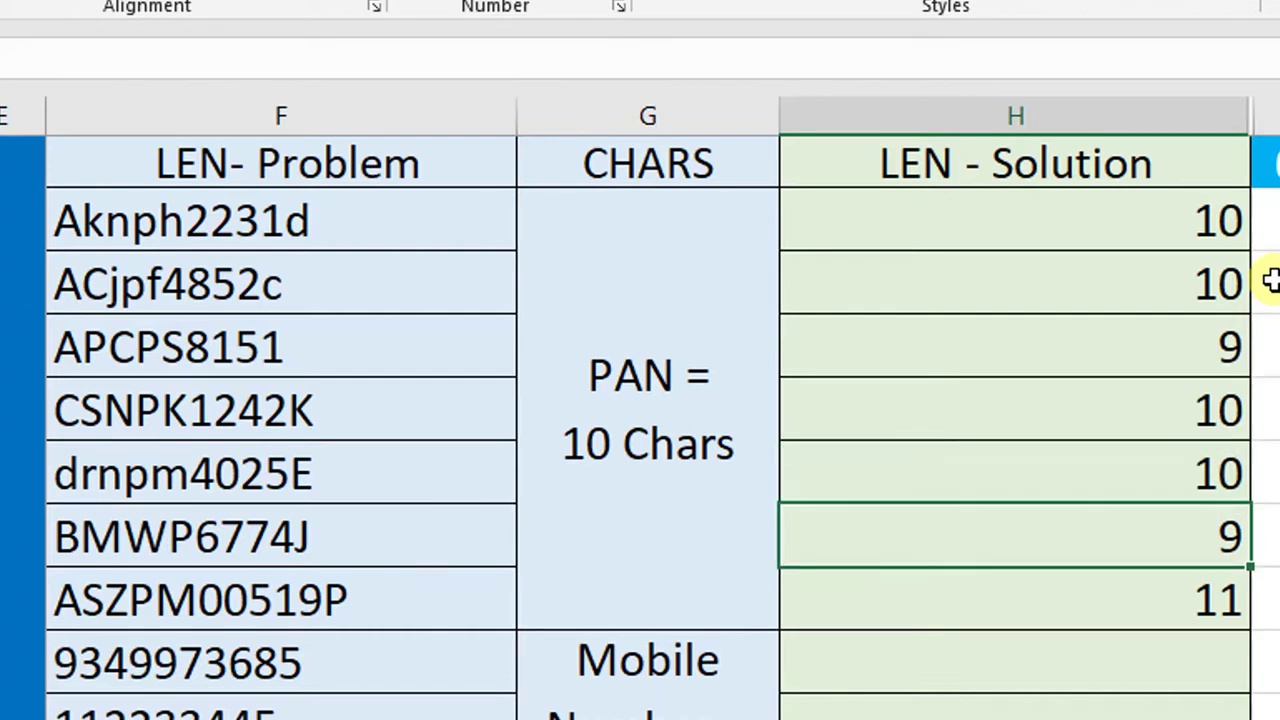
key("shift+Down")
key("Down")
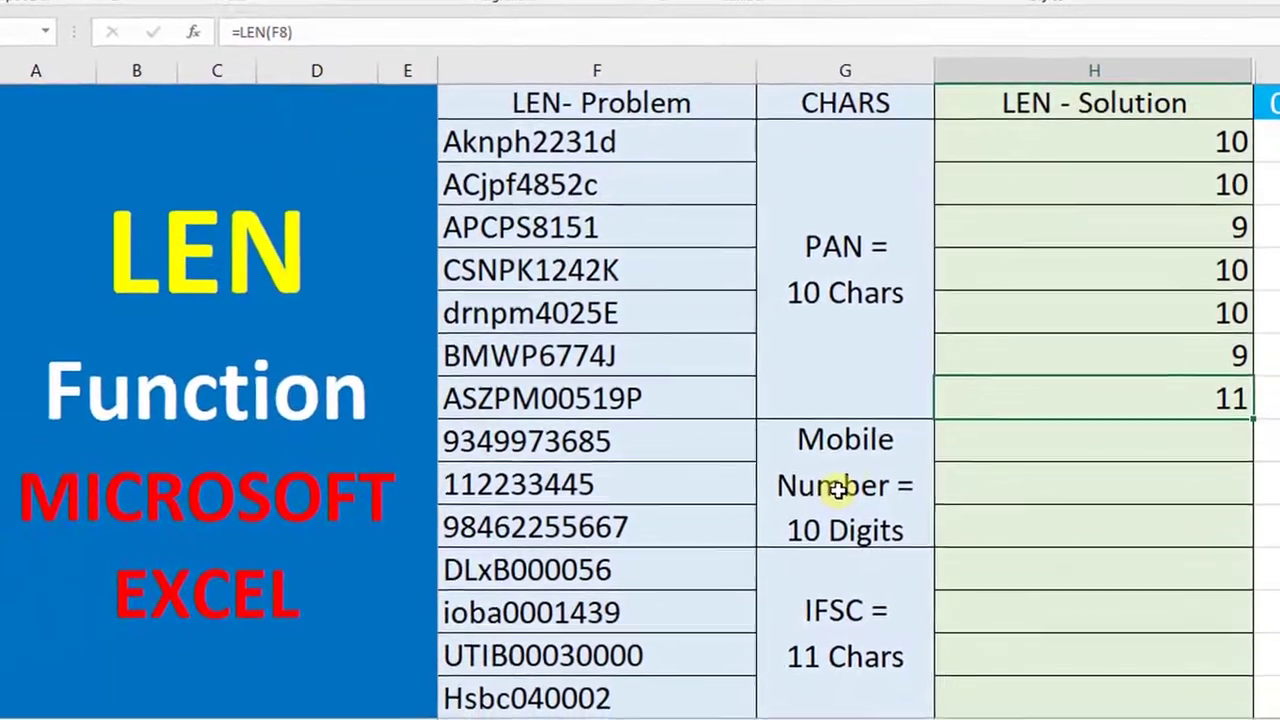
- Enter =LEN(F9) in H9 to count the digits of the first mobile number
left_click(969, 449)
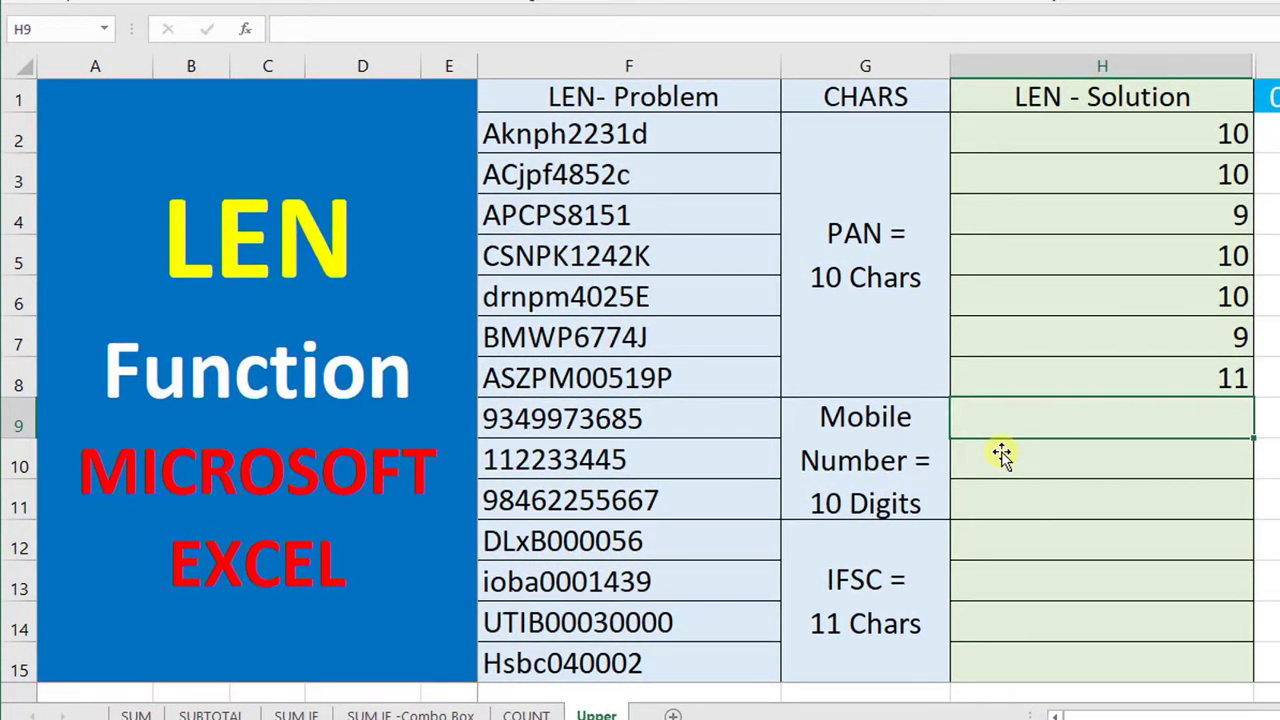
type("=len")
key("Tab")
key("Left")
key("Left")
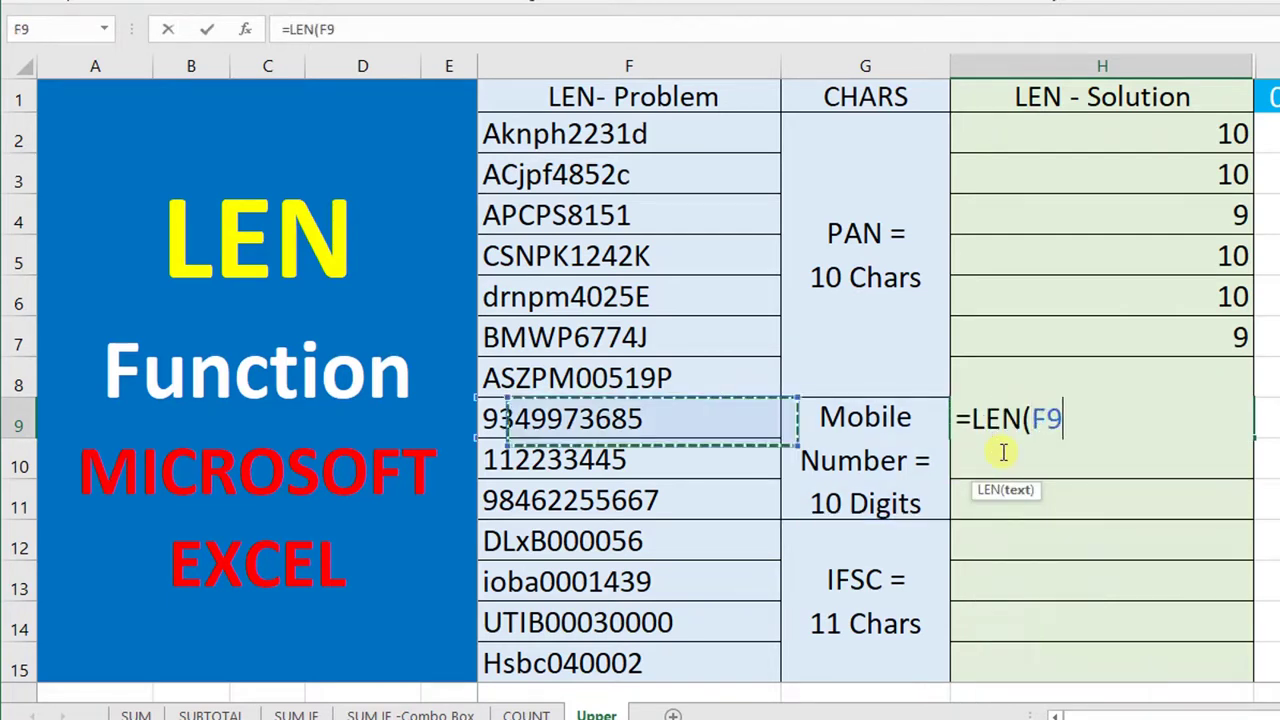
type(")")
key("Return")
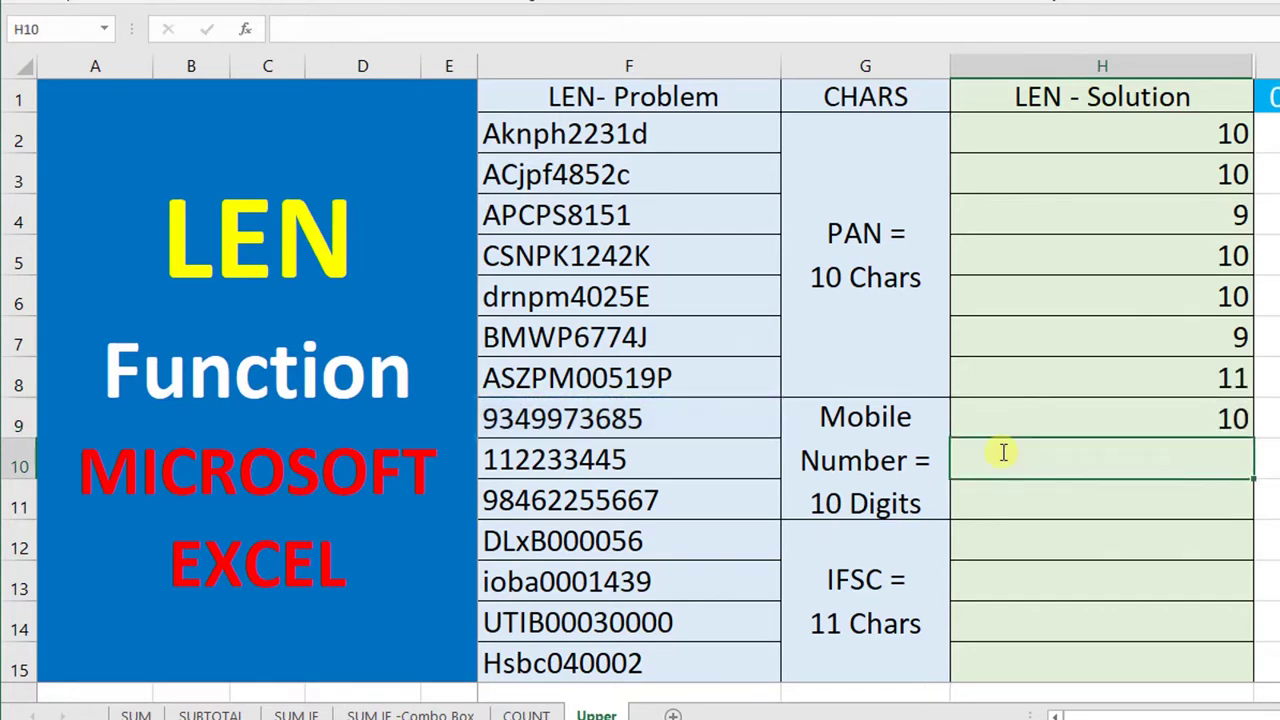
- Copy the LEN formula from H9 to H10:H11 for the other mobile numbers and check both results
key("Up")
key("ctrl+c")
key("Down")
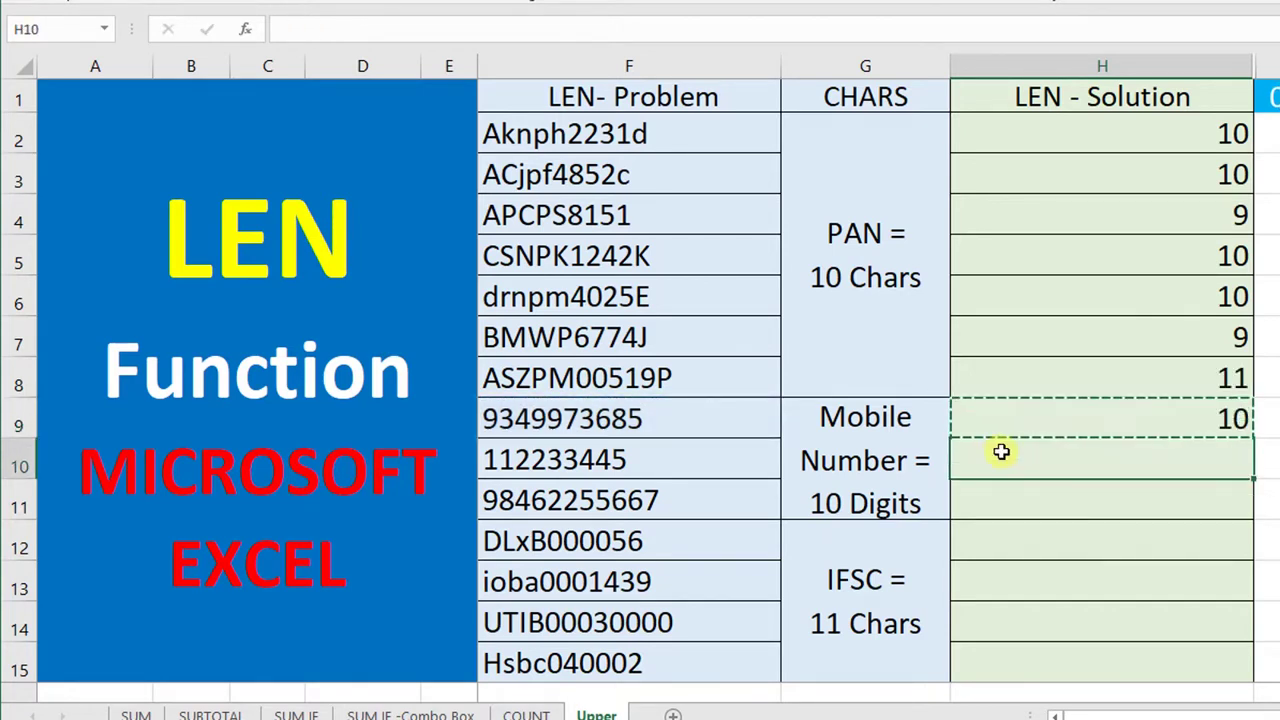
key("shift+Down")
key("ctrl+v")
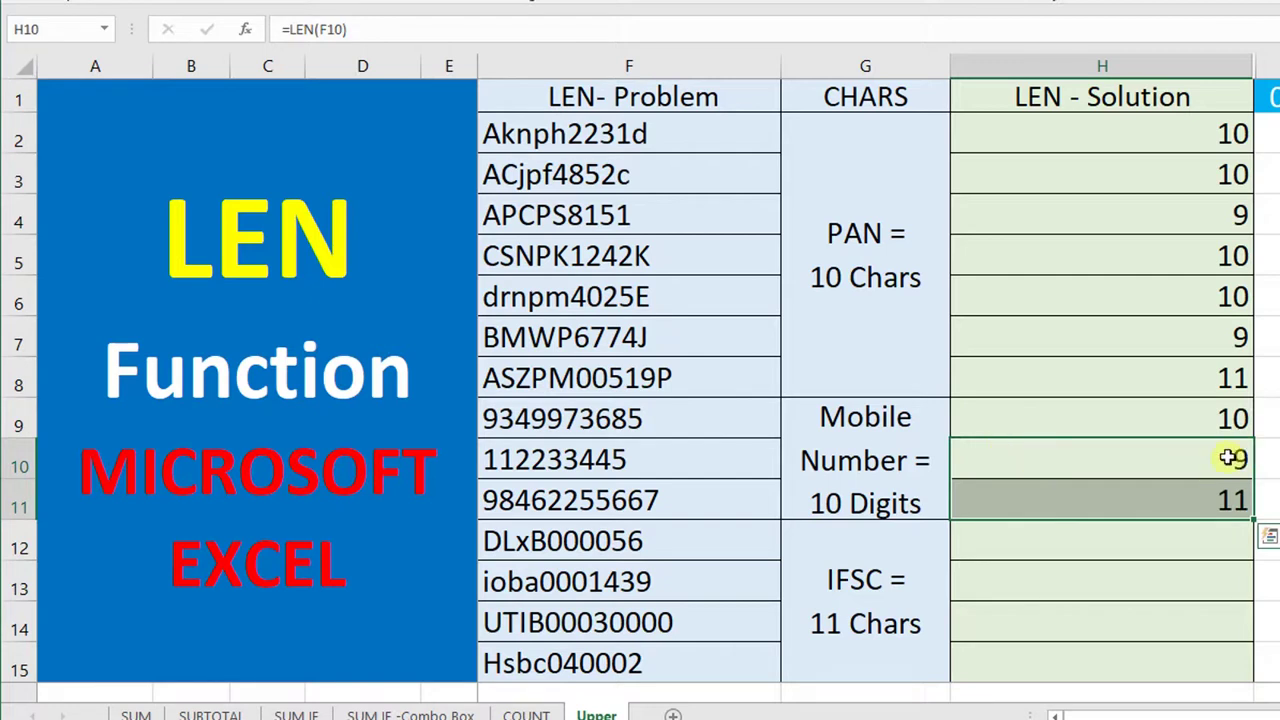
left_click(1216, 458)
left_click(1216, 458)
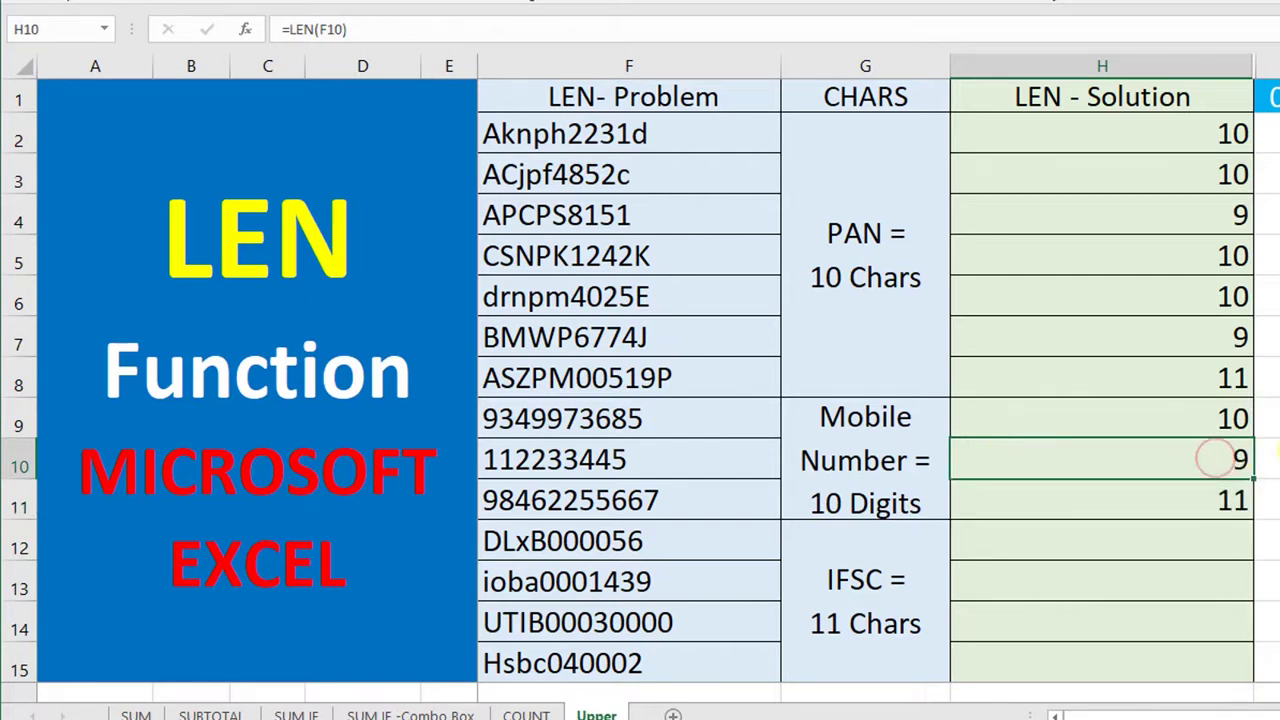
left_click(1222, 488)
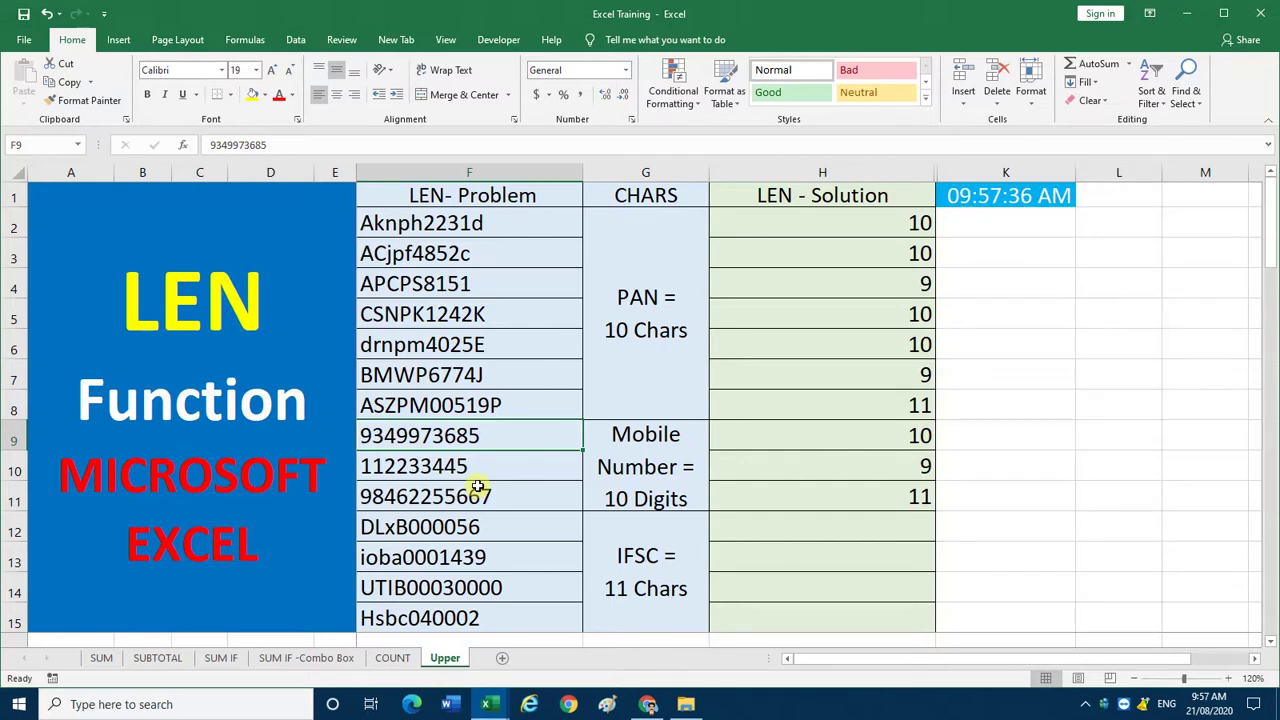
- Enter =LEN(F12) in H12 to count the characters of the first IFSC code
left_click(600, 568)
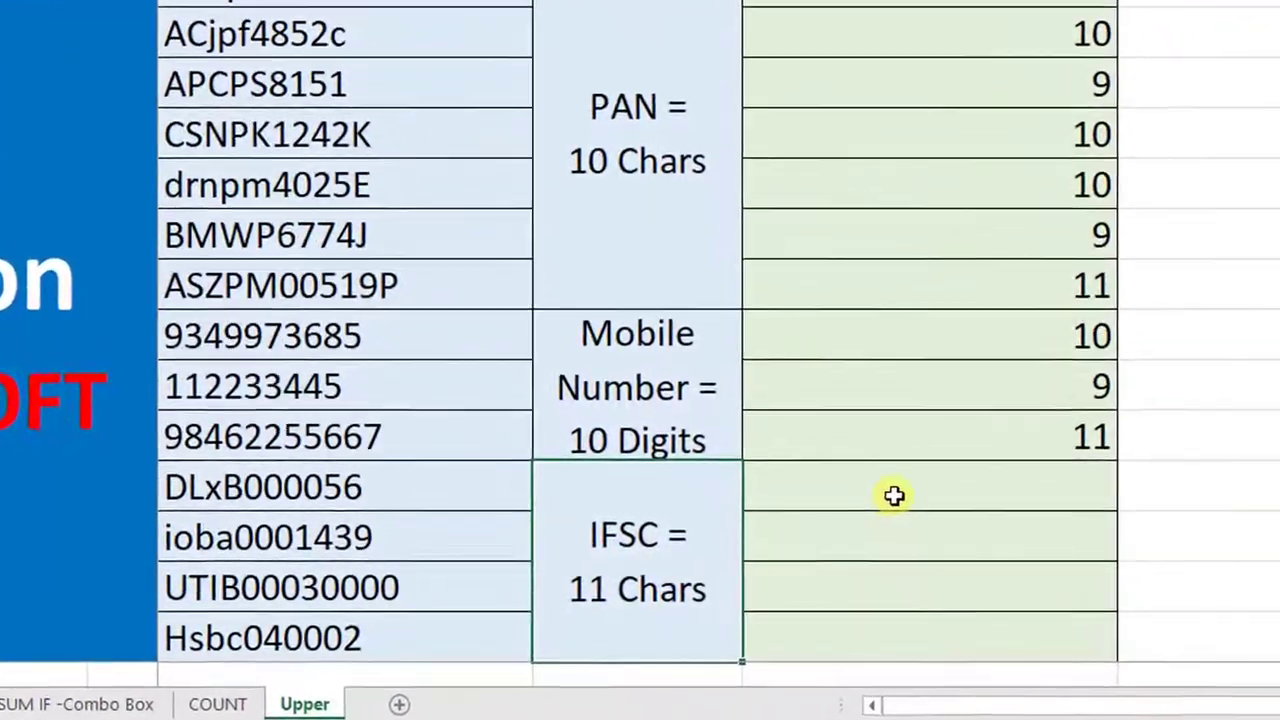
left_click(893, 496)
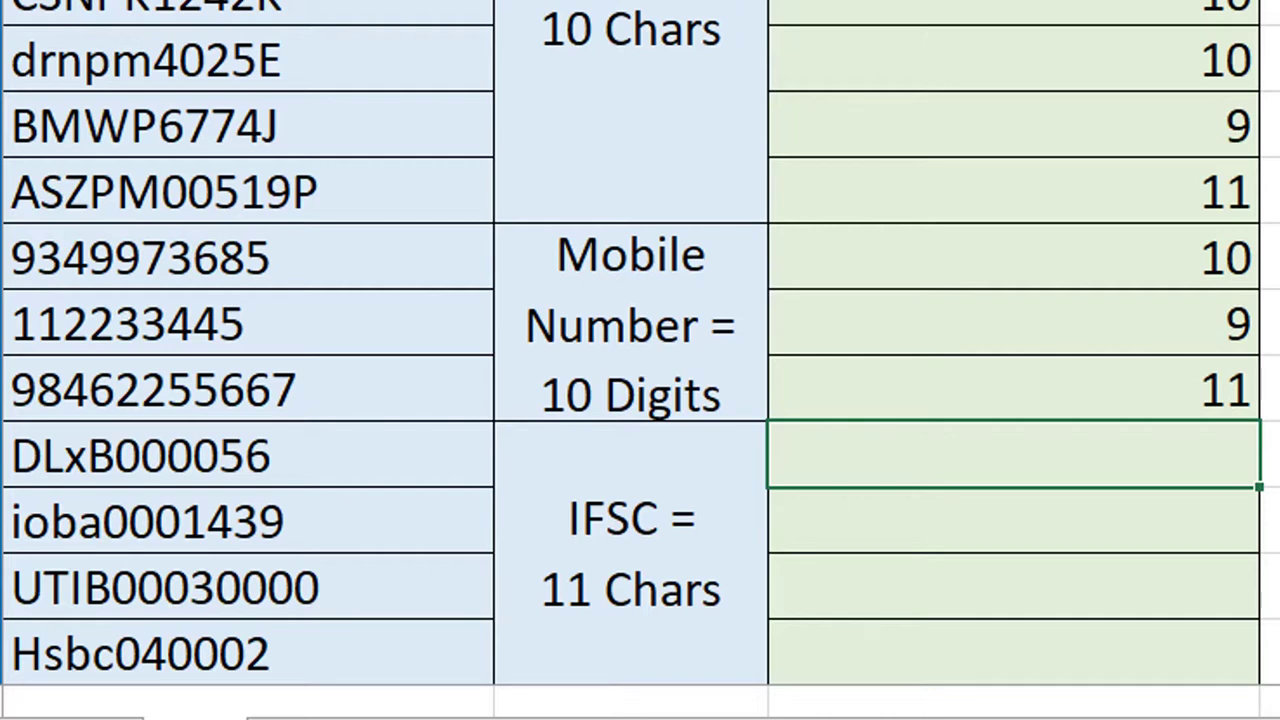
type("=len")
key("Tab")
left_click(380, 440)
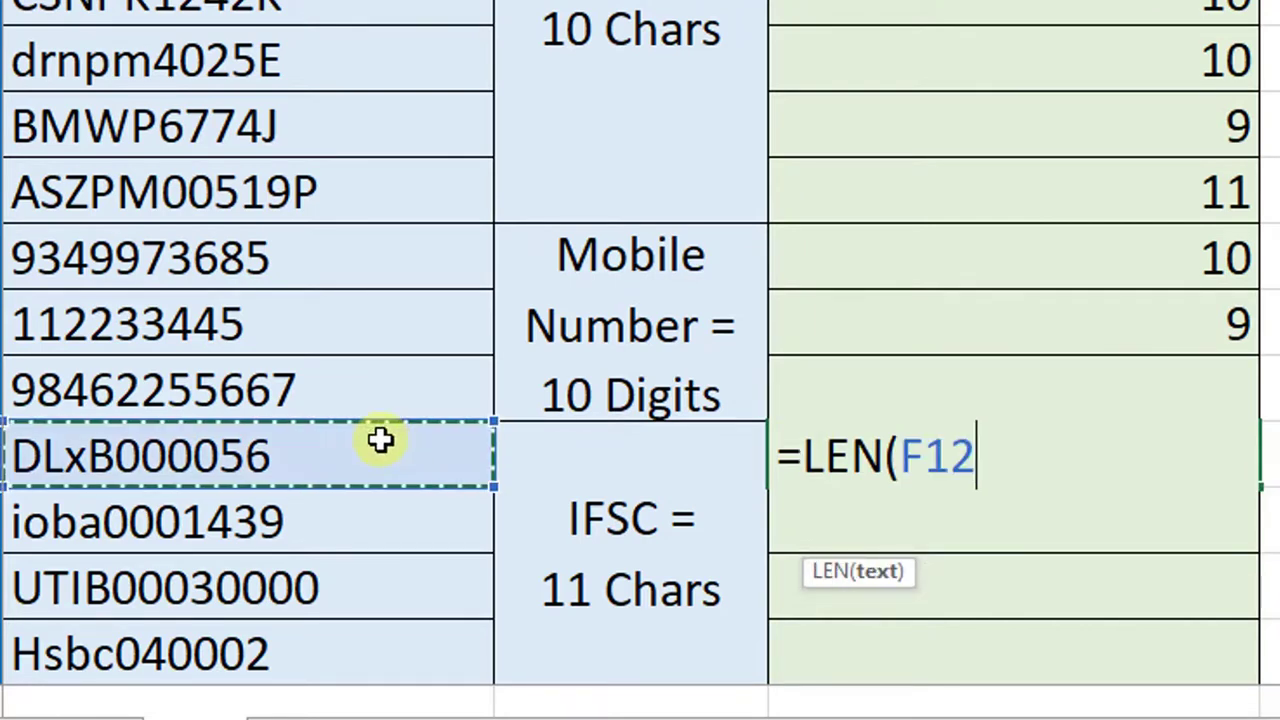
type(")")
key("Return")
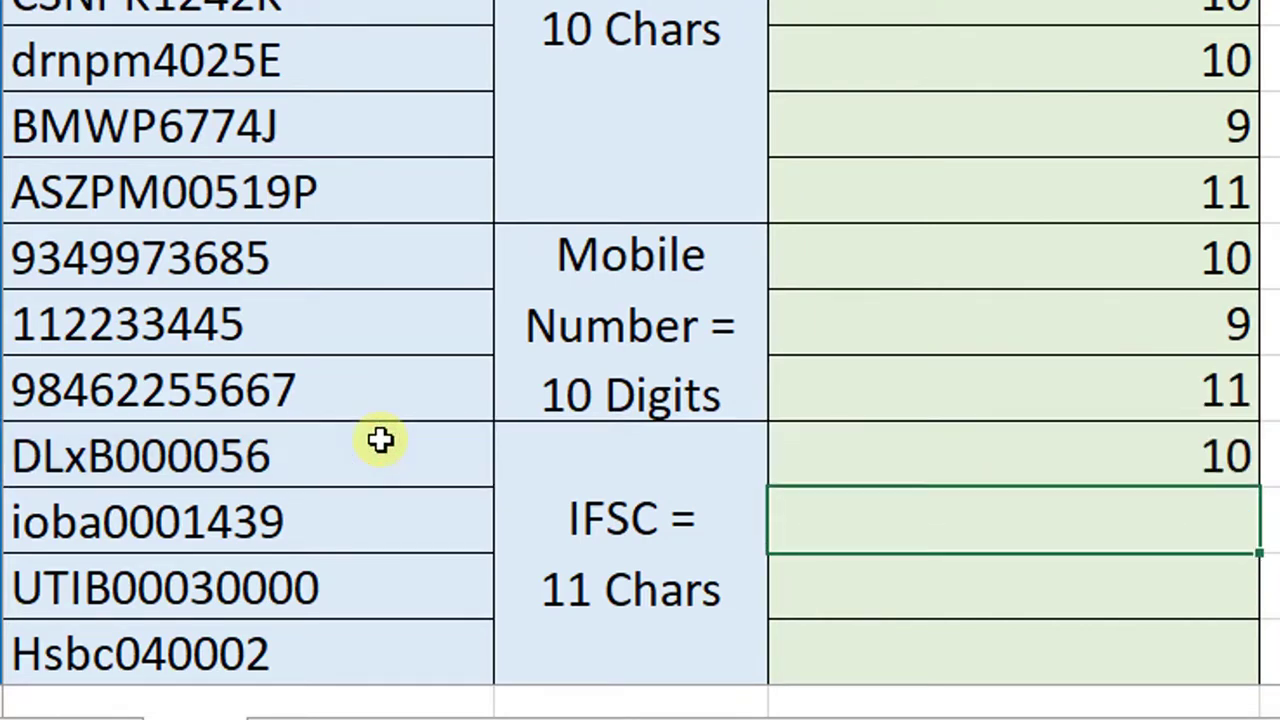
- Copy the LEN formula from H12 down through H13:H15 for the remaining IFSC codes
key("Up")
key("ctrl+c")
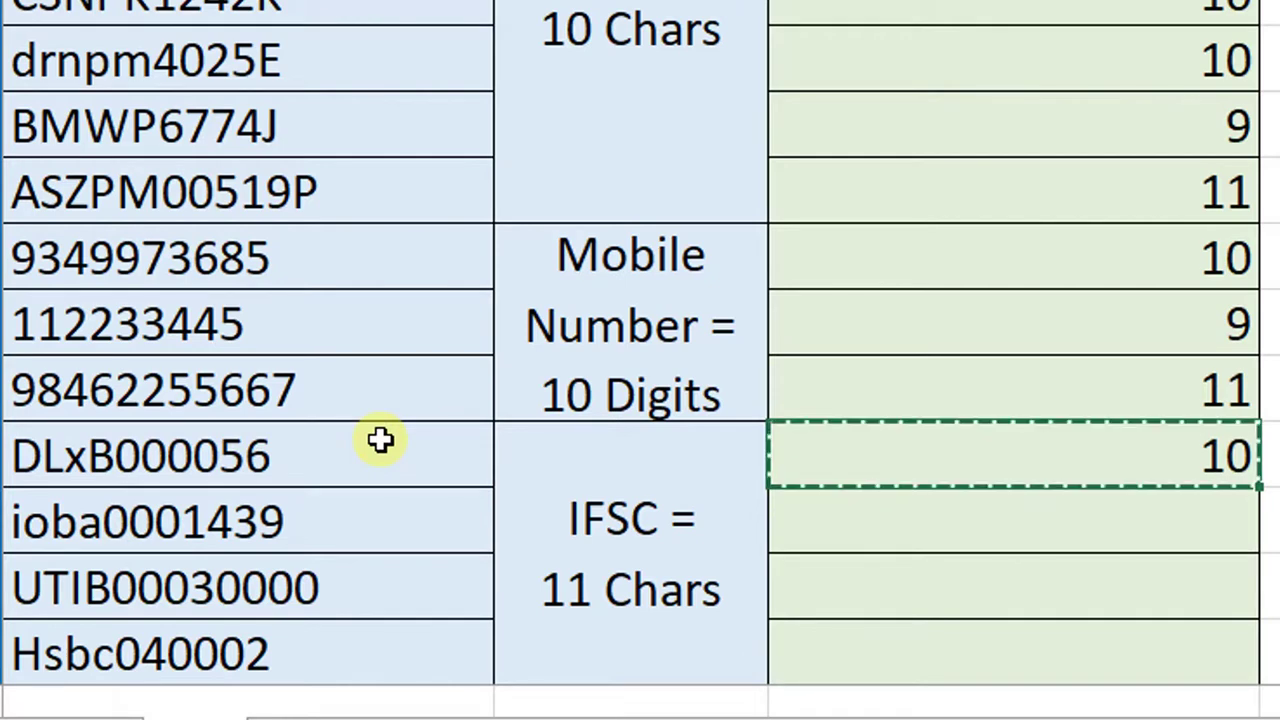
key("Down")
key("ctrl+v")
key("Escape")
key("ctrl+c")
key("Down")
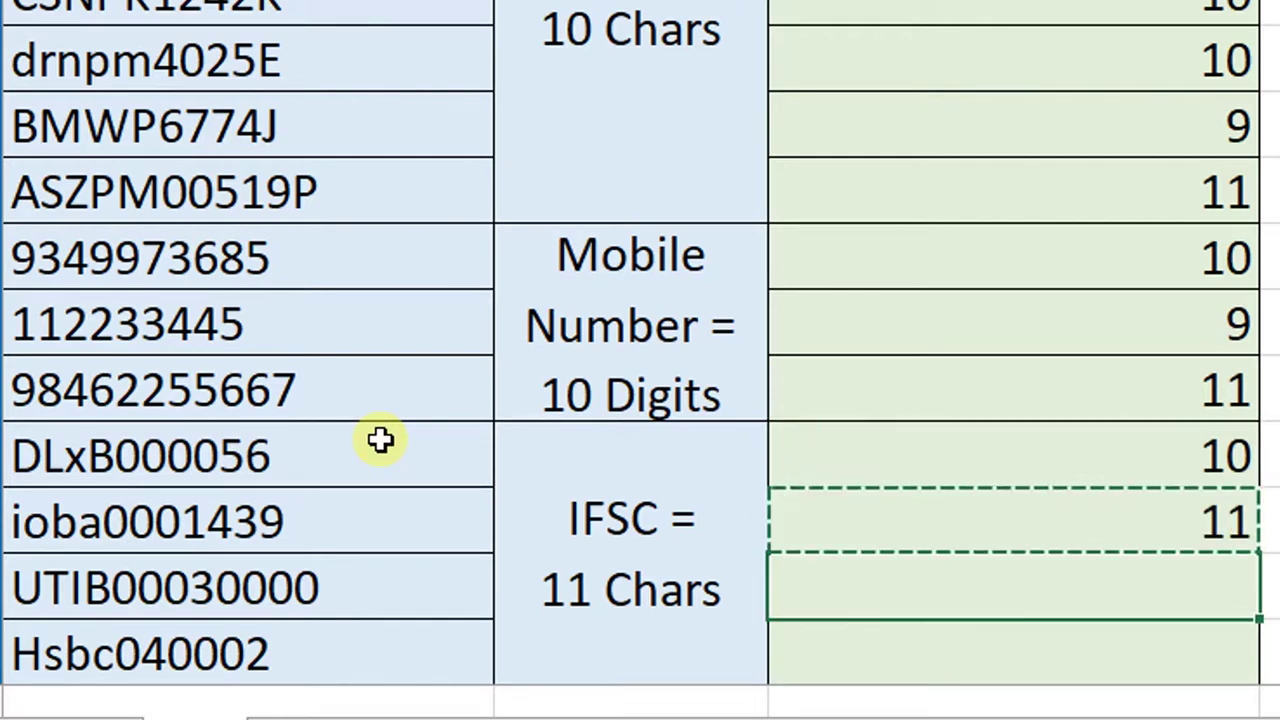
key("Return")
key("ctrl+c")
key("Down")
key("Return")
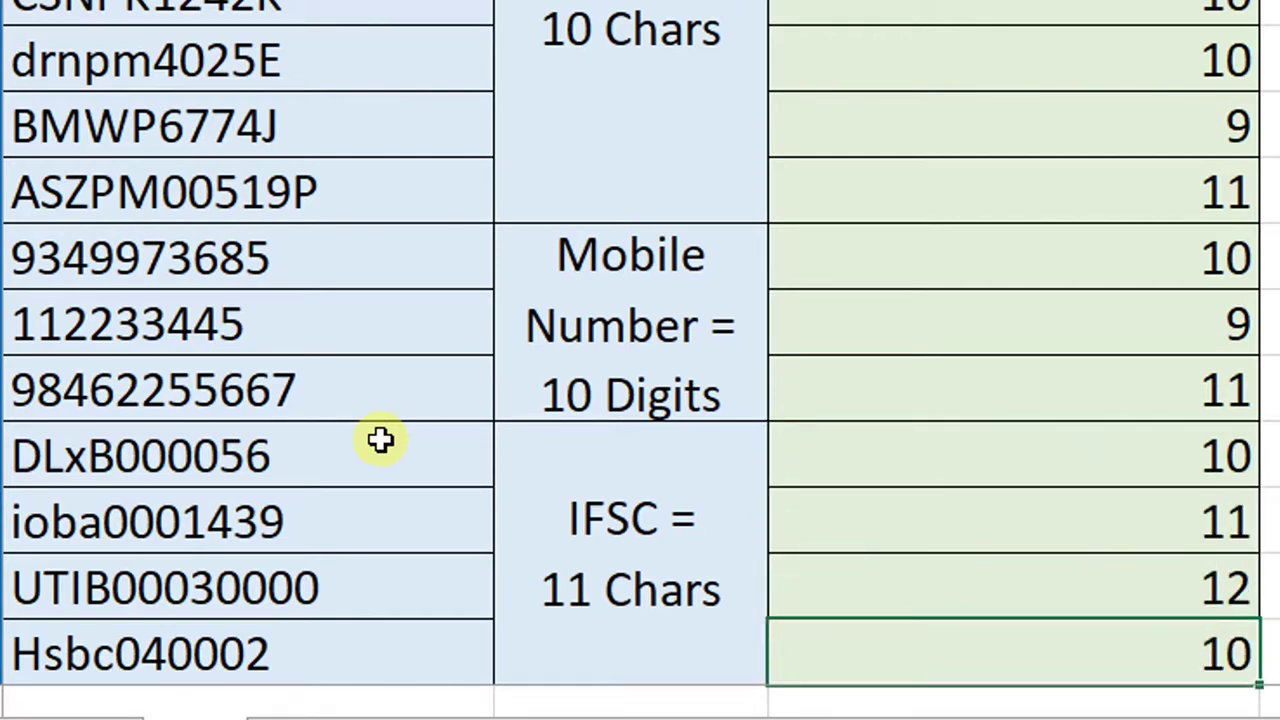
- Select the IFSC results in H12, H14 and H15 together to compare them with the required 11 characters
left_click_drag(1191, 526, 1212, 582)
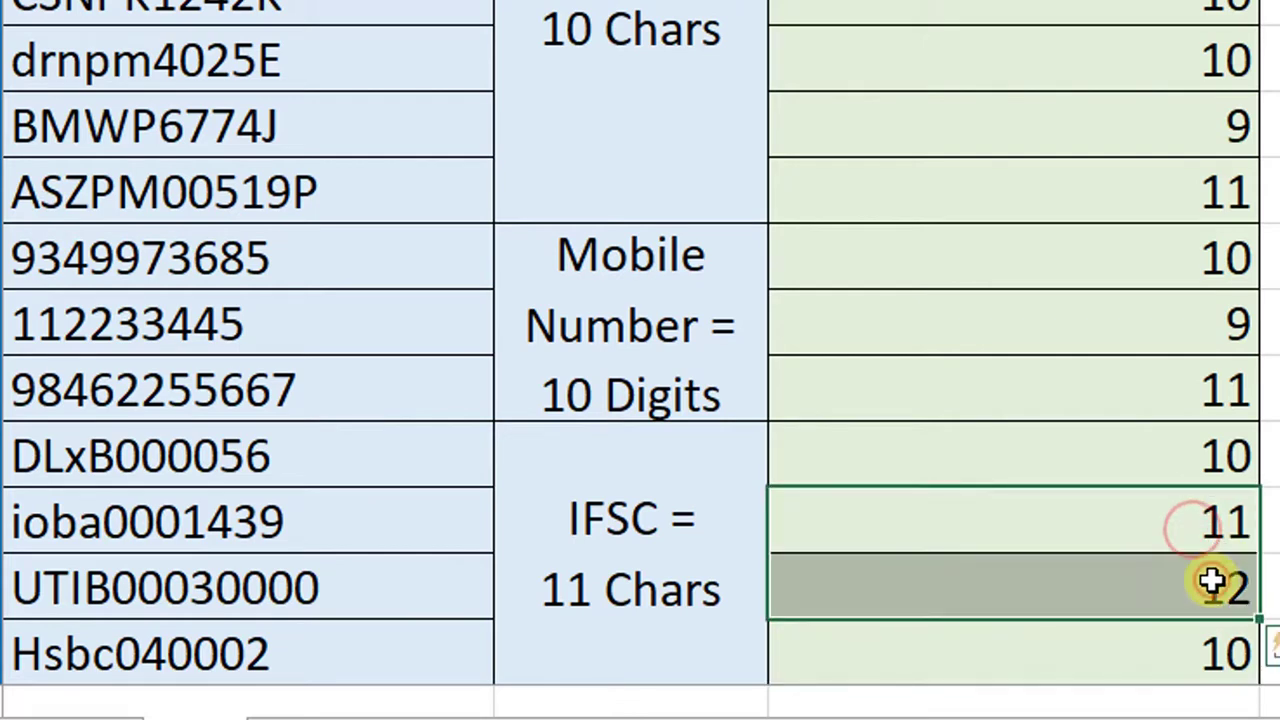
left_click(1194, 443)
left_click(1210, 585, "ctrl")
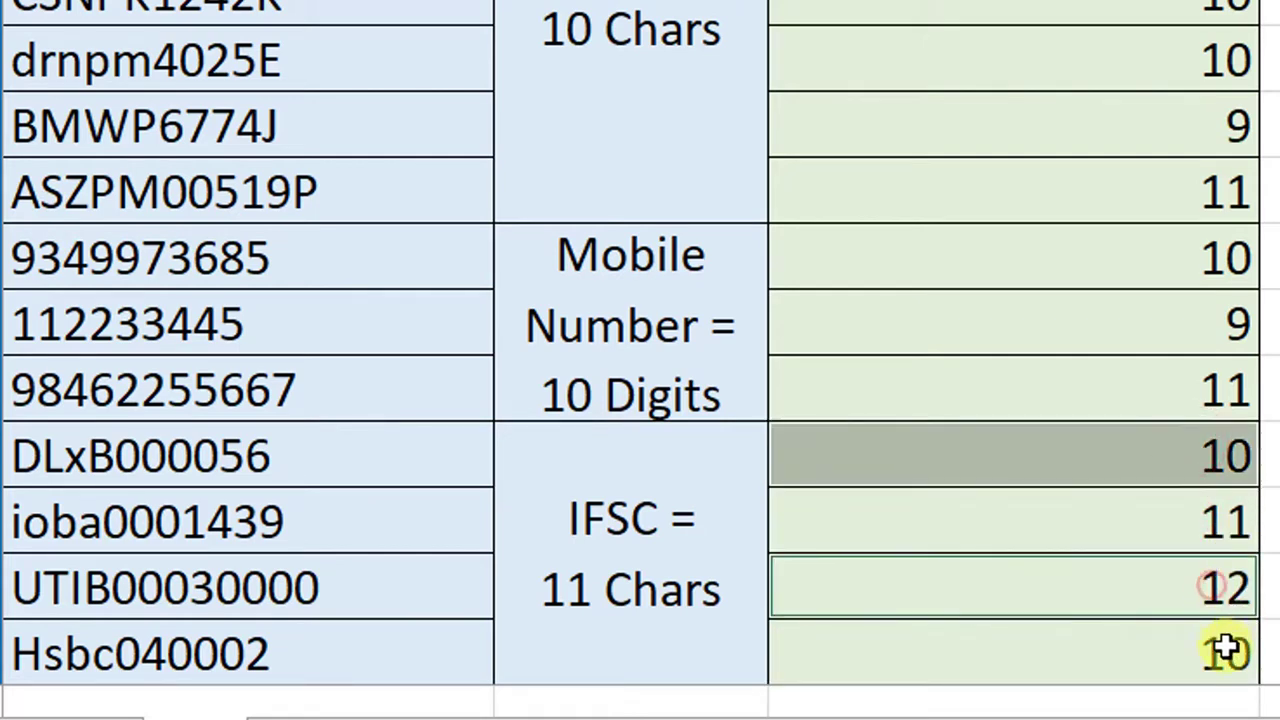
left_click(1225, 648, "ctrl")
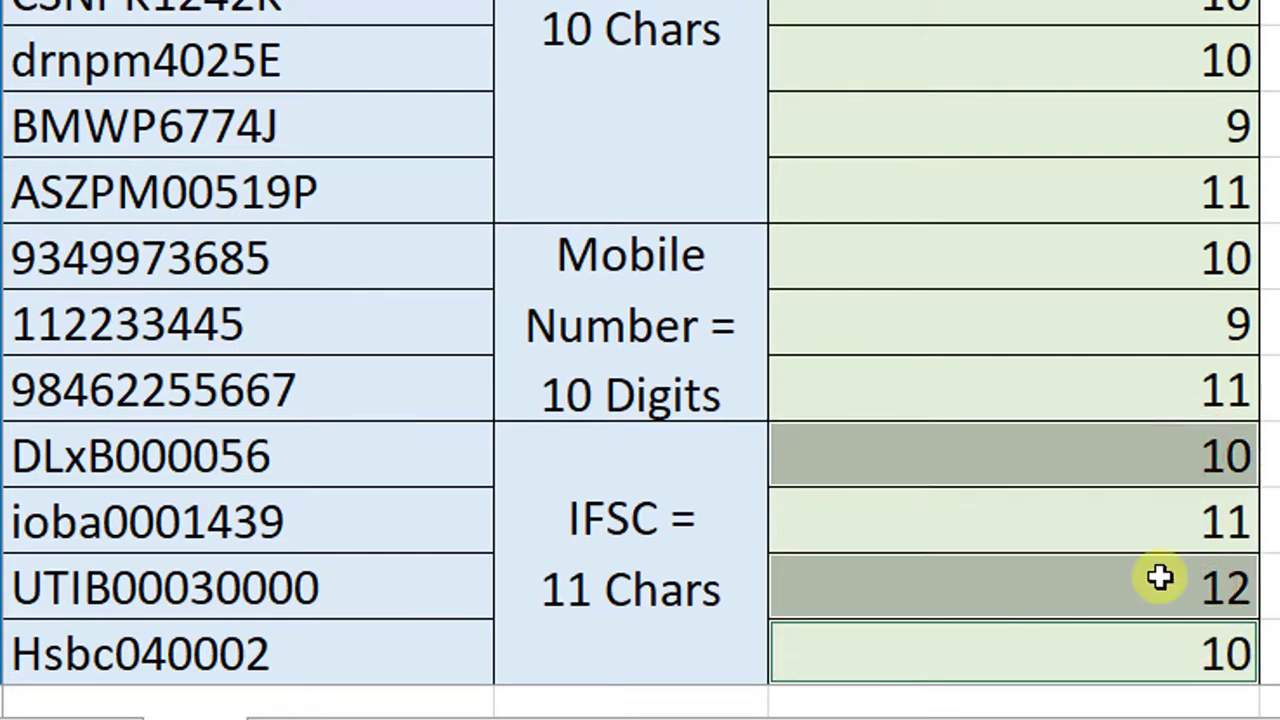
left_click(1162, 390)
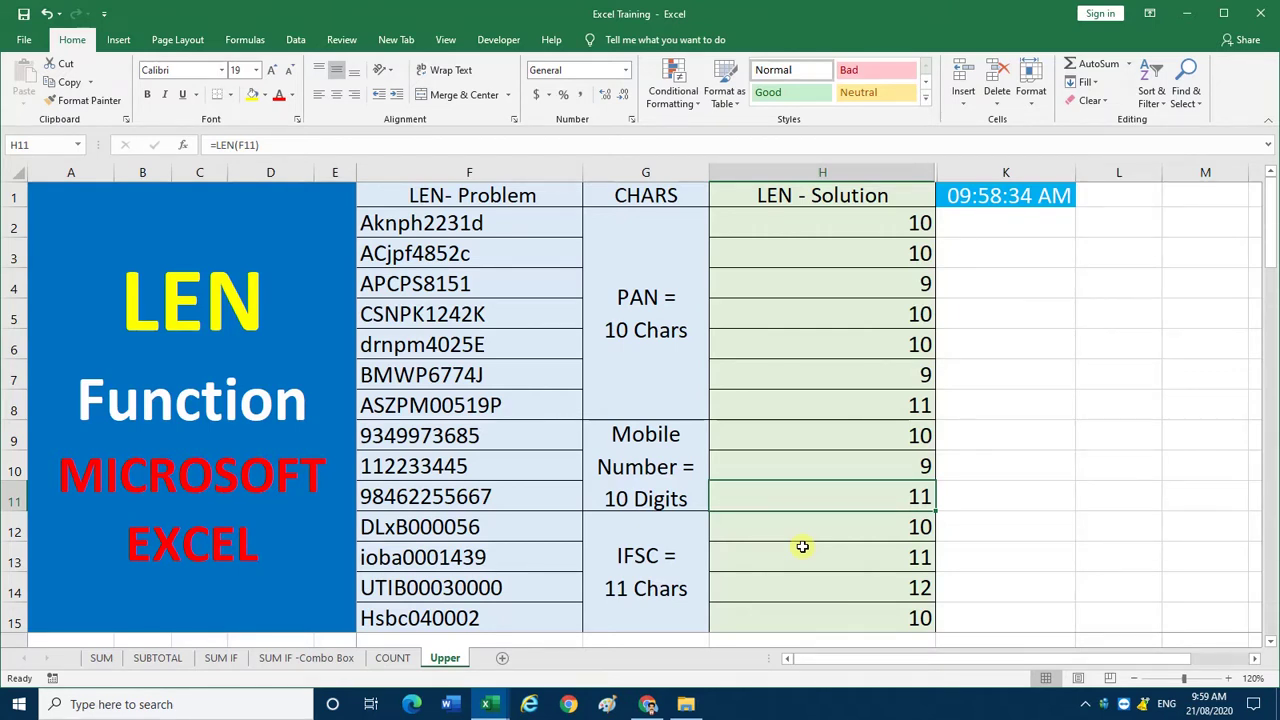
- Enter the formula =LEN(F2) in the emptied cell H2
left_click(898, 226)
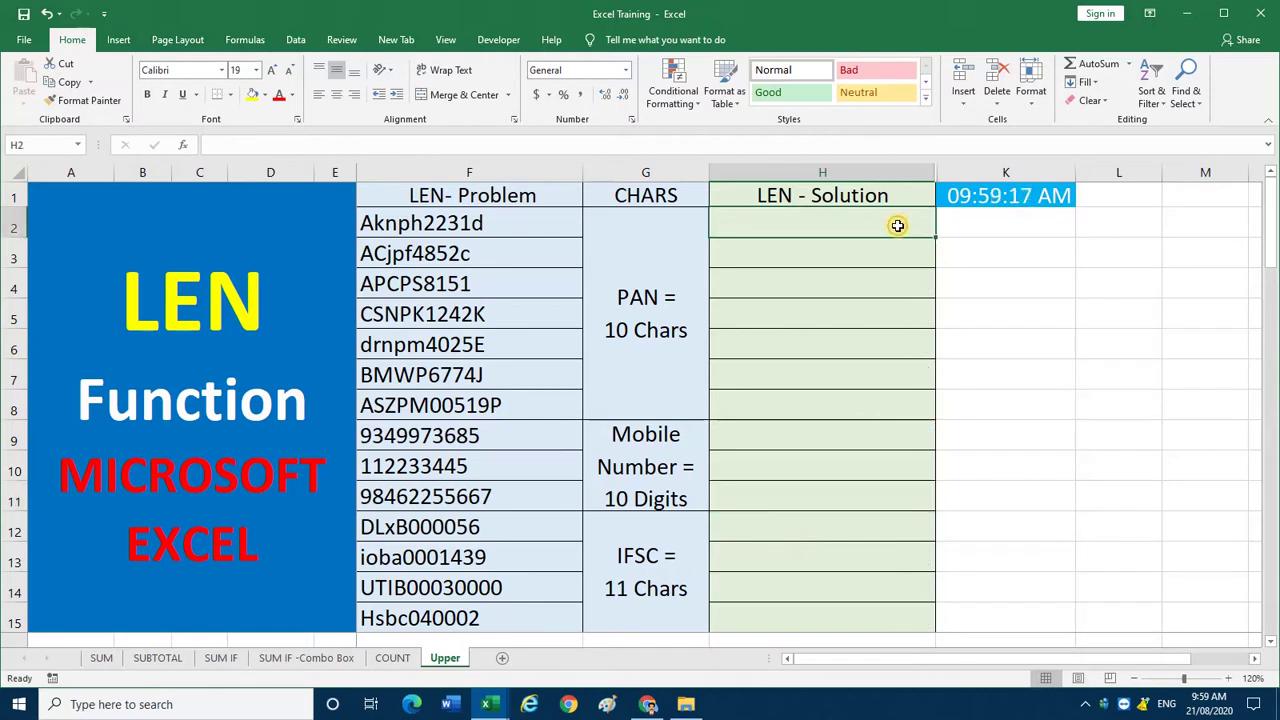
type("=le")
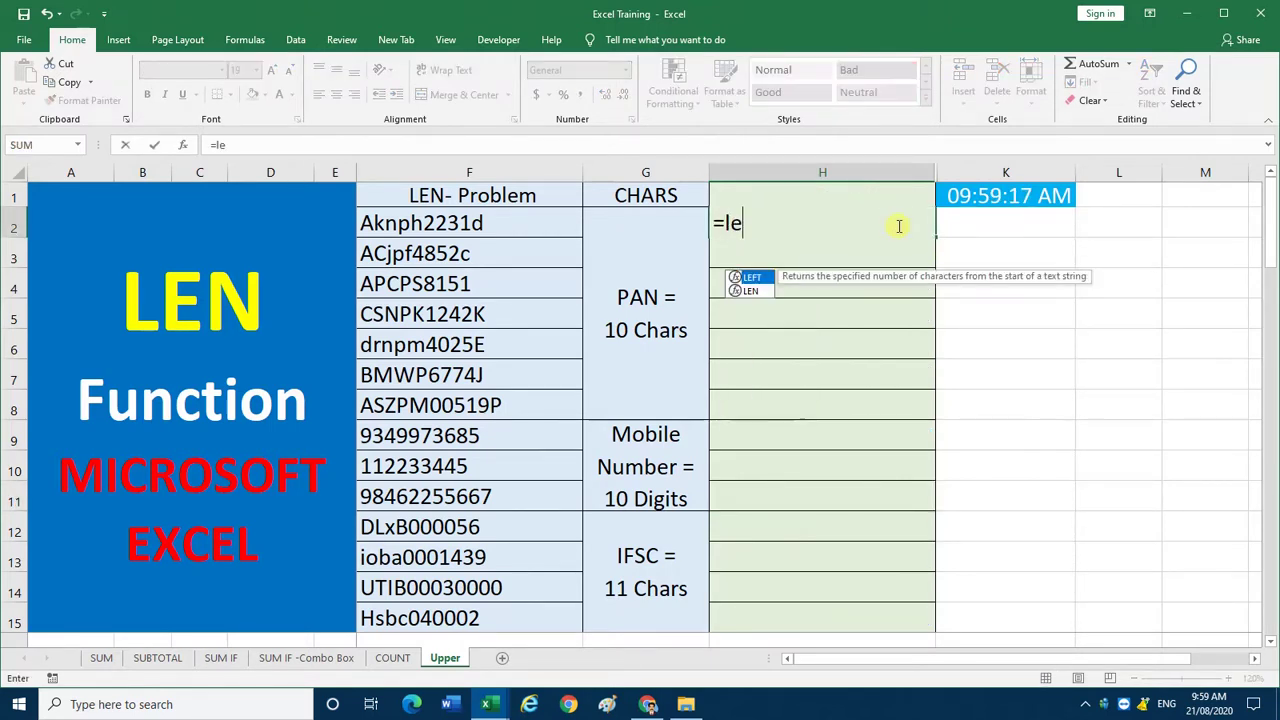
key("Tab")
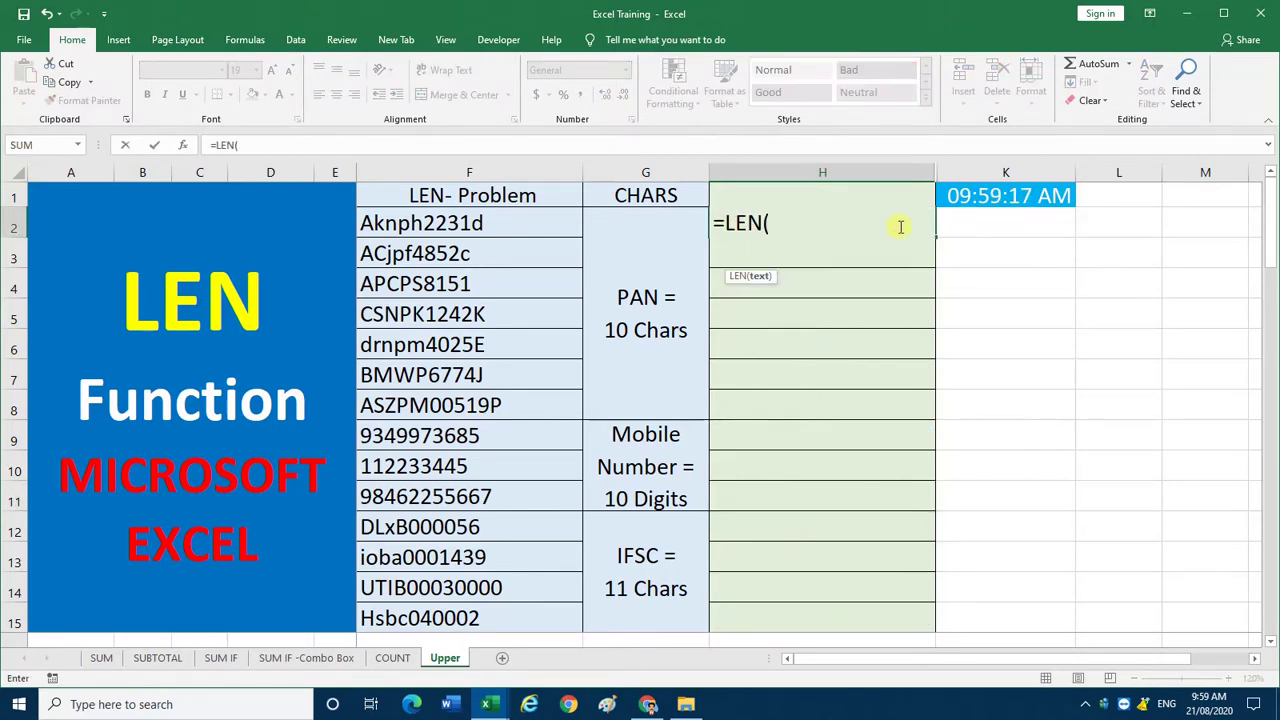
left_click(480, 222)
type(")")
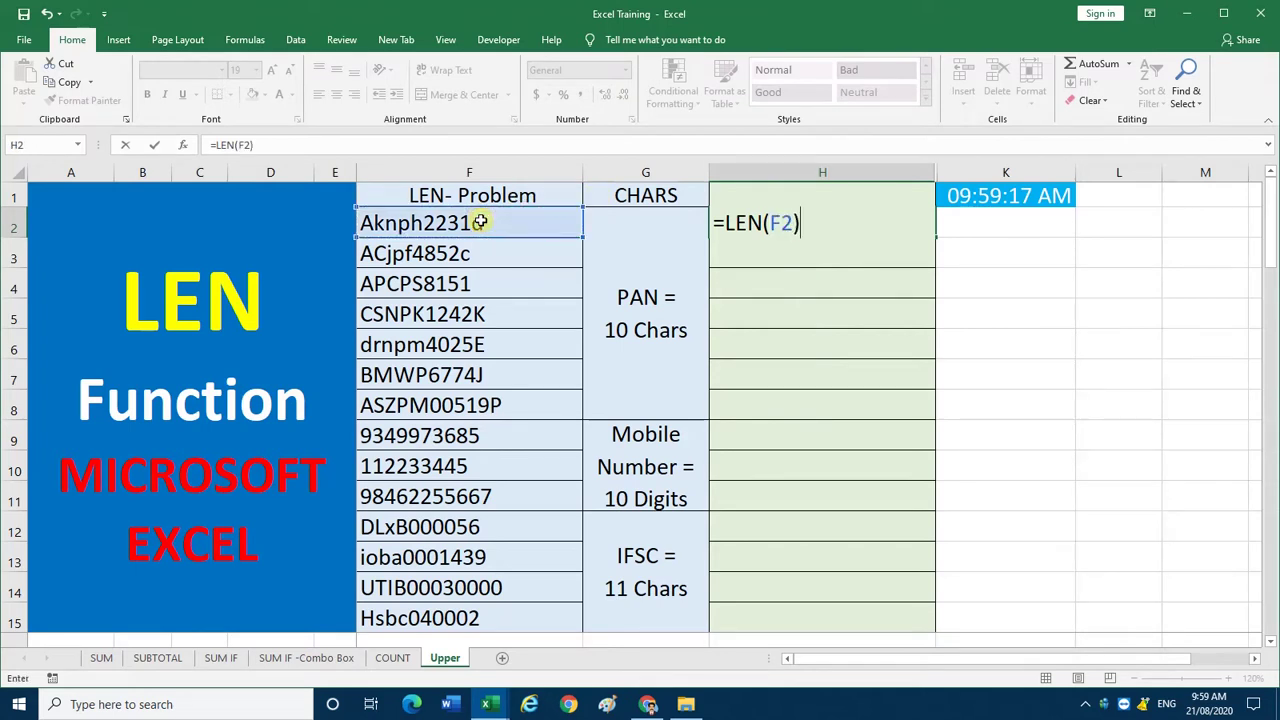
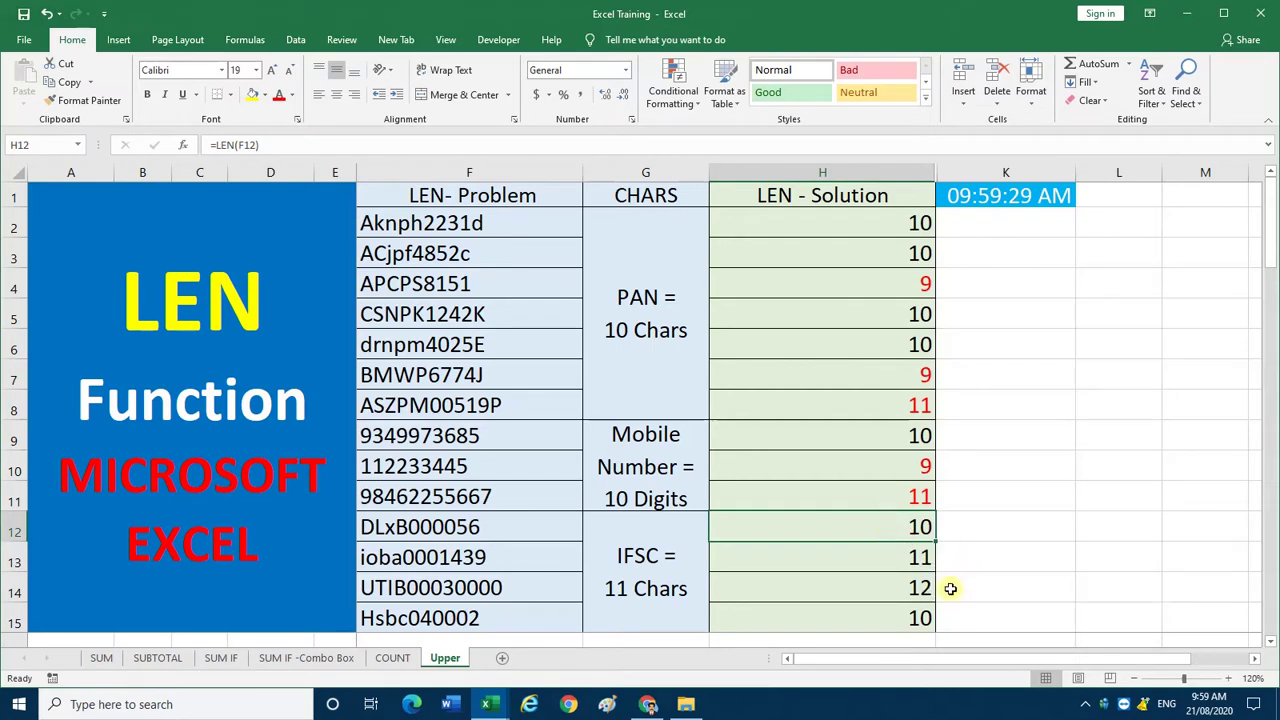
- Select the IFSC results H14 and H15 along with H12 and colour their font red
left_click(920, 585, "ctrl")
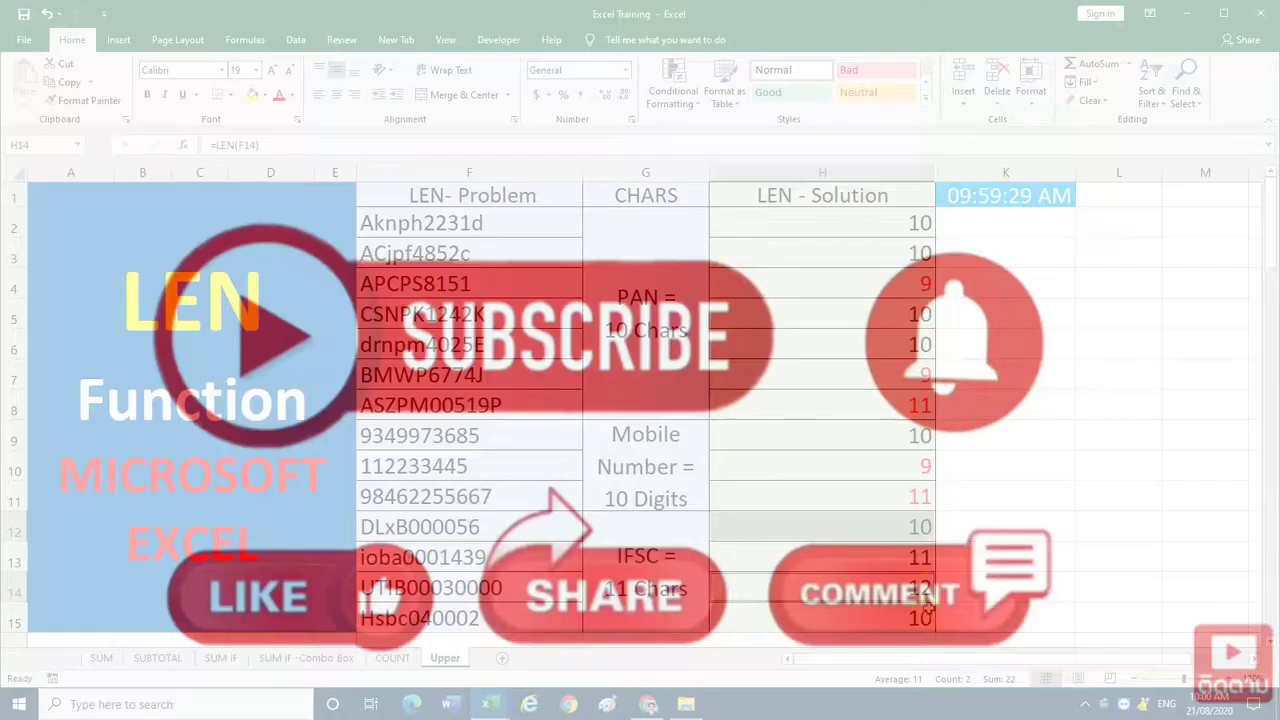
left_click(920, 617, "ctrl")
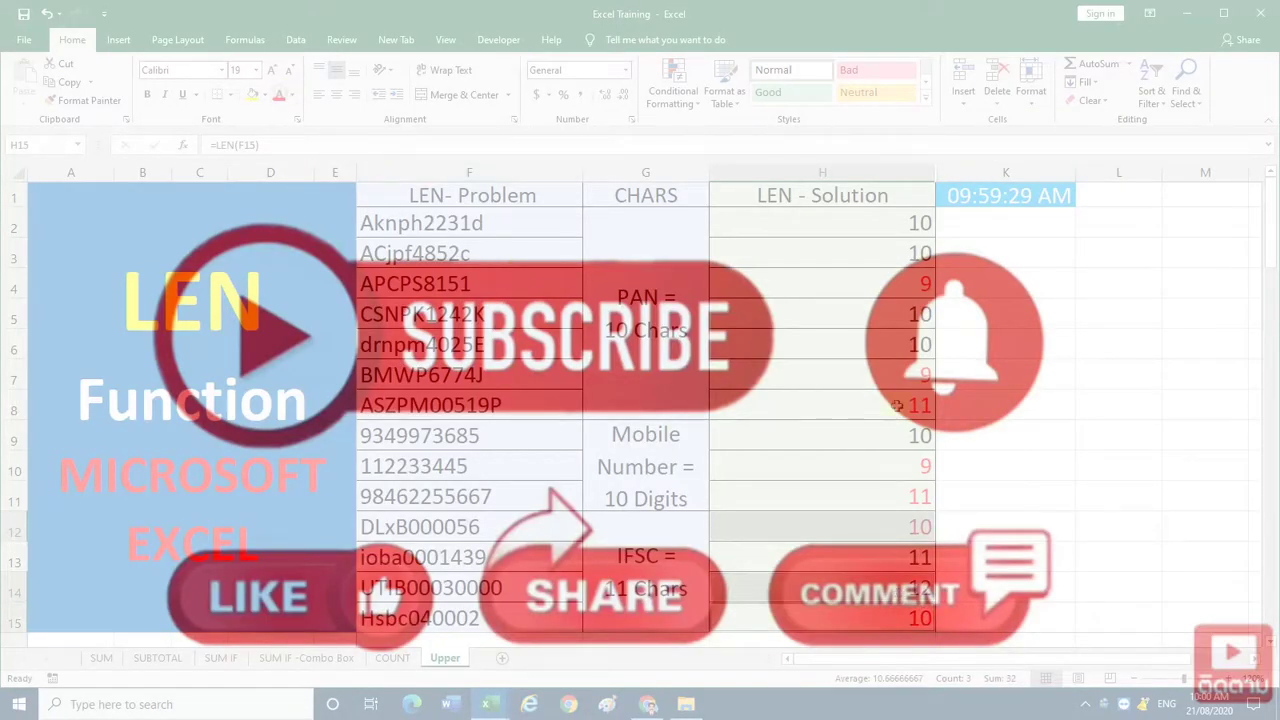
left_click(880, 247)
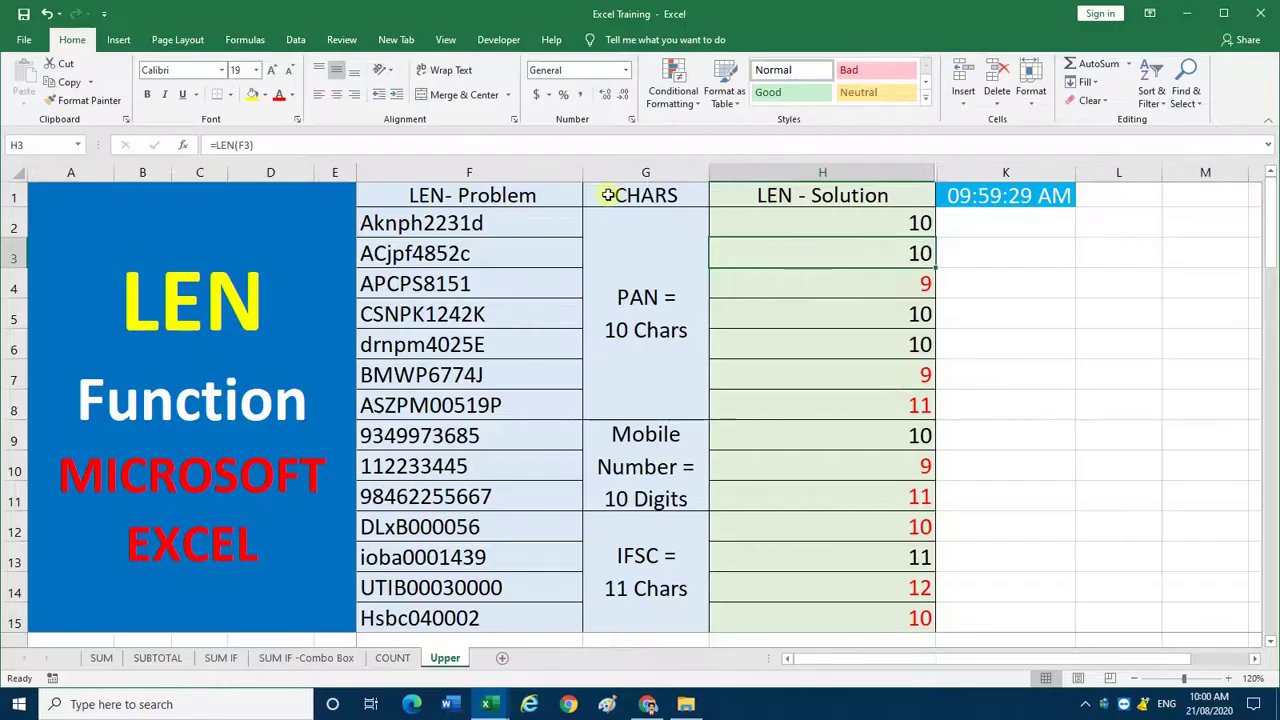
- Turn on filtering for the table's header row, starting from the LEN - Solution heading in H1
left_click(776, 197)
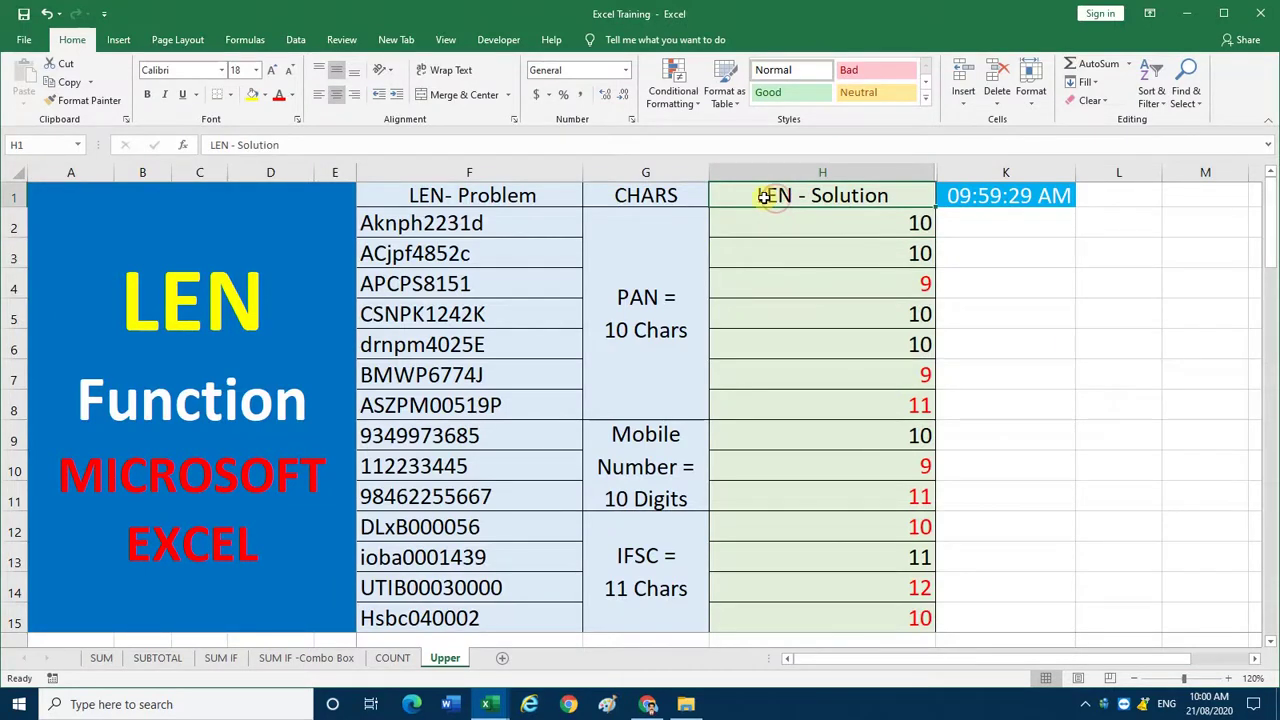
key("ctrl+shift+l")
left_click(846, 262)
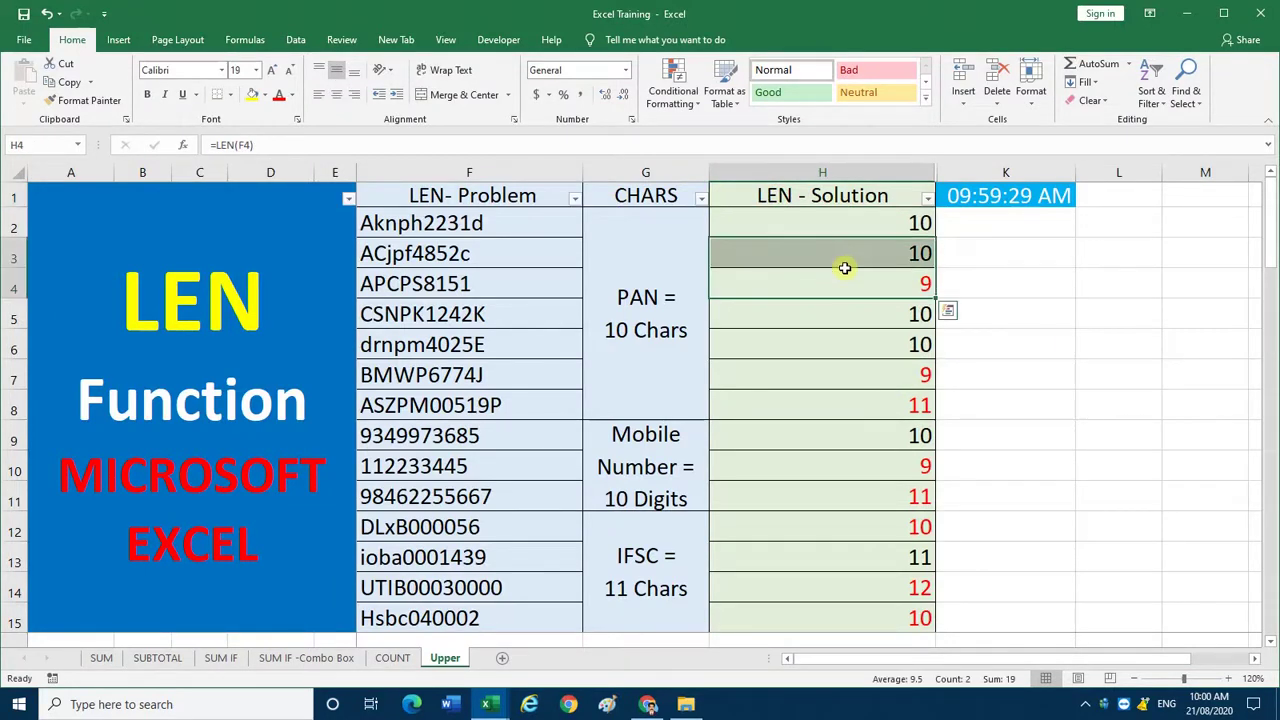
left_click(832, 220)
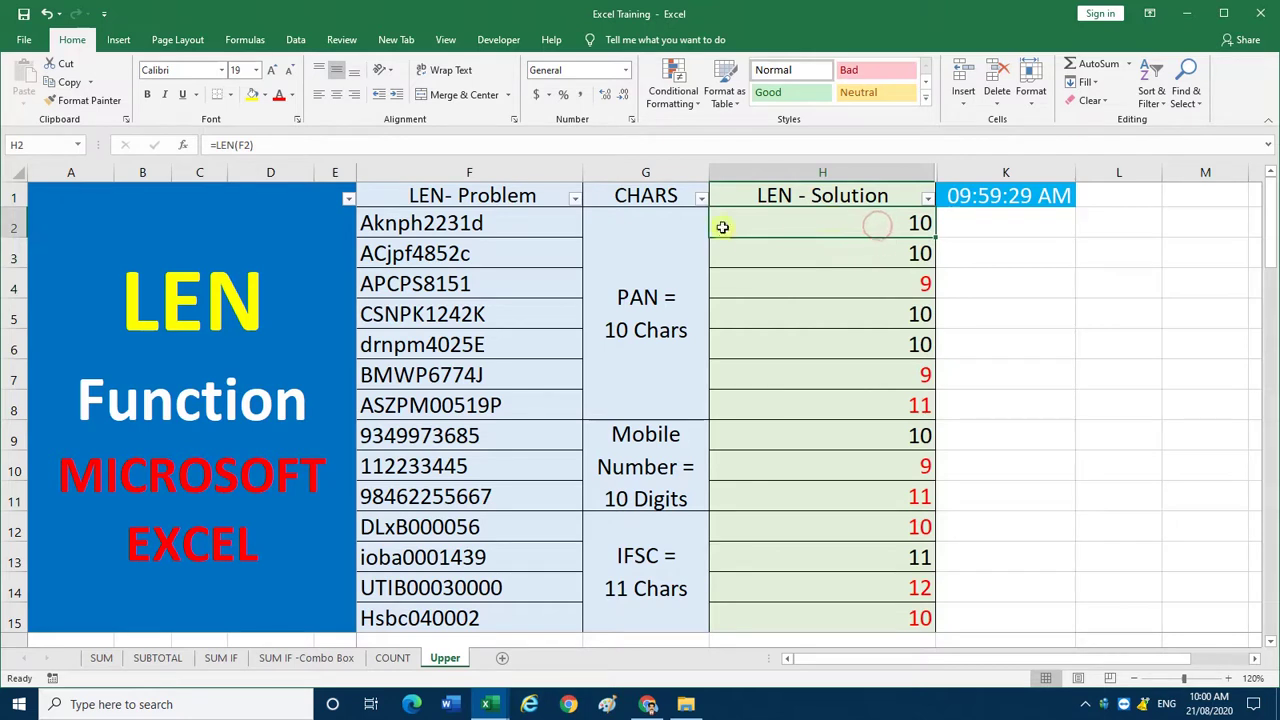
- Filter the LEN - Solution column to show only the rows with the value 9
left_click(927, 199)
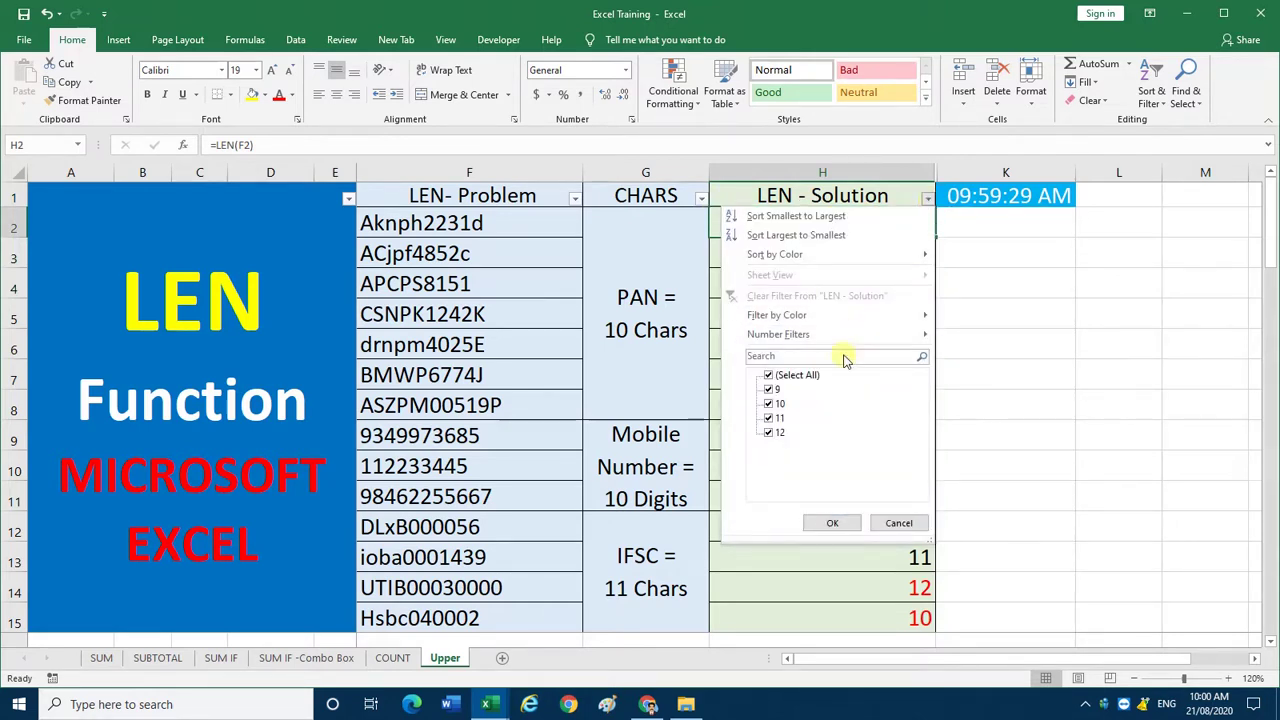
left_click(770, 375)
left_click(769, 390)
left_click(838, 528)
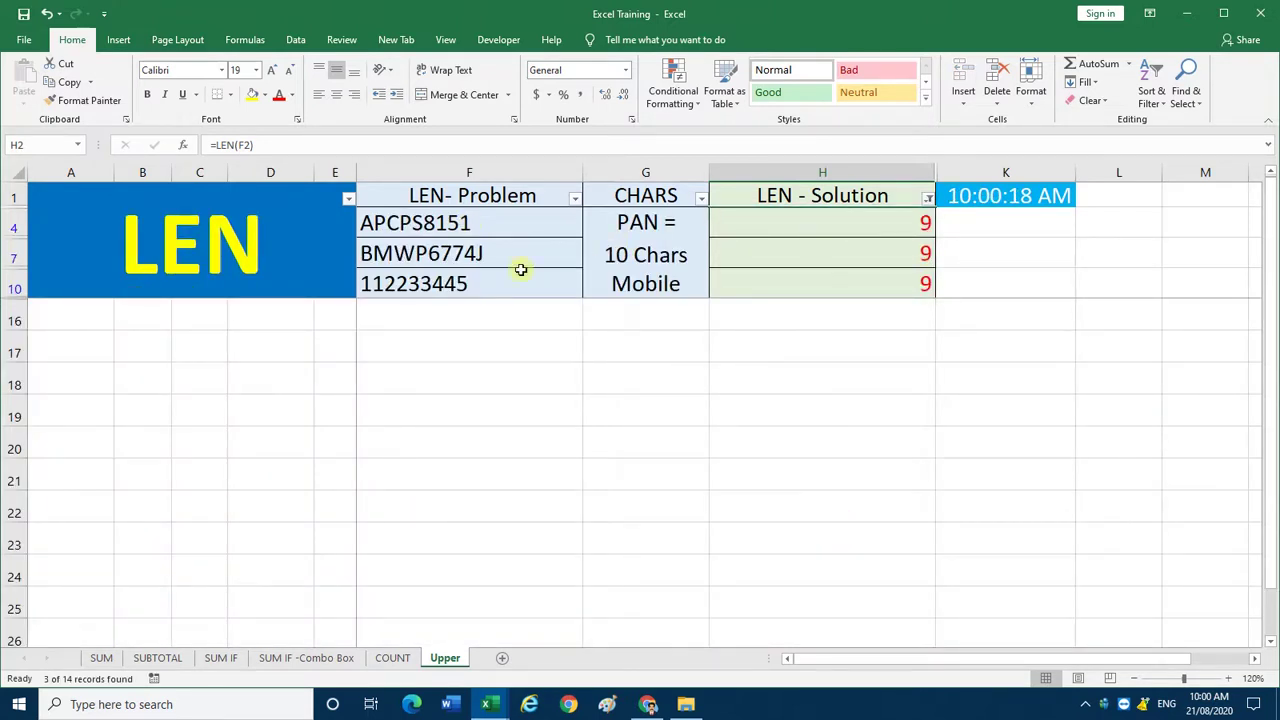
- Change the LEN - Solution filter to show only the value 10 and check the IFSC results in H12 and H15
left_click(928, 198)
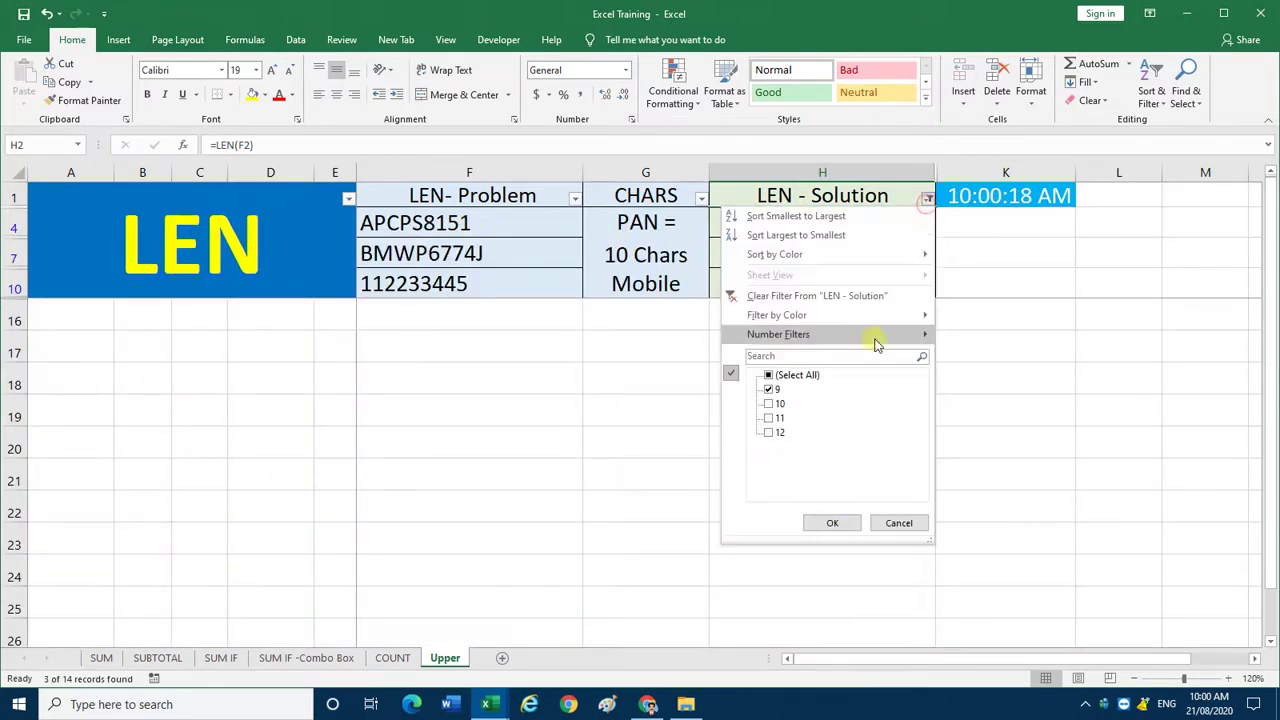
left_click(776, 390)
left_click(777, 404)
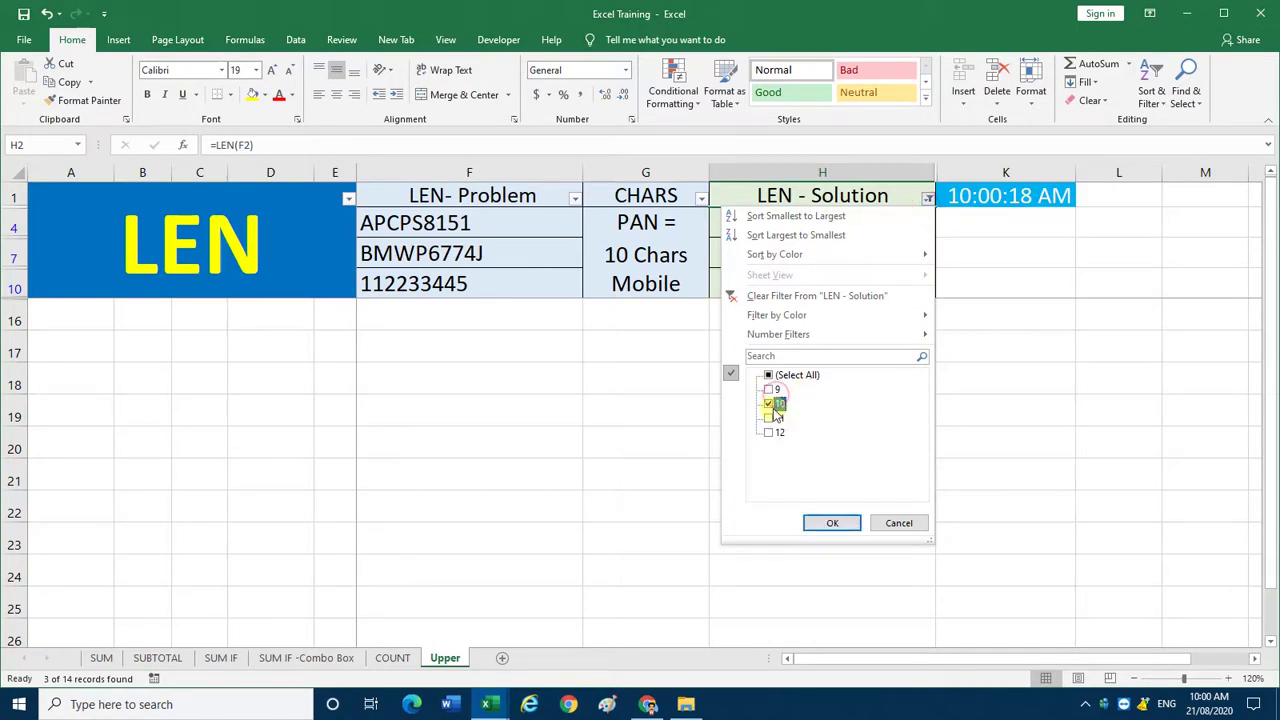
left_click(772, 418)
left_click(832, 523)
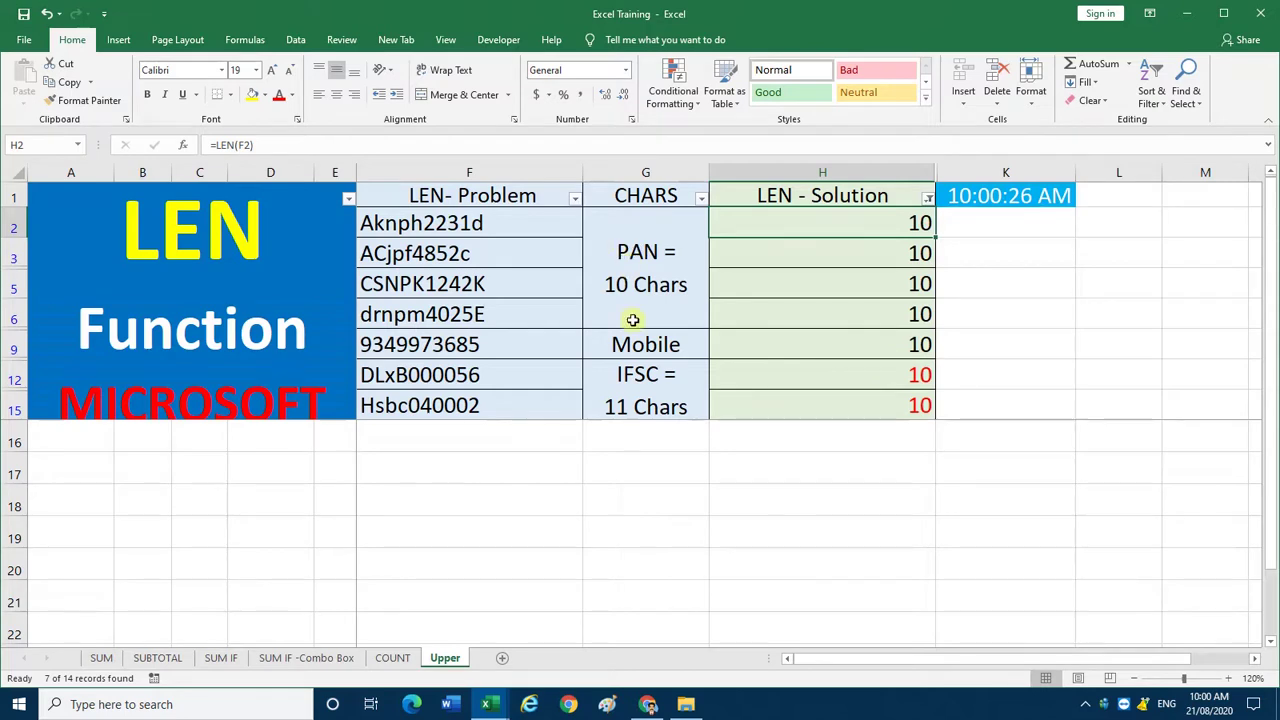
left_click_drag(920, 378, 917, 402)
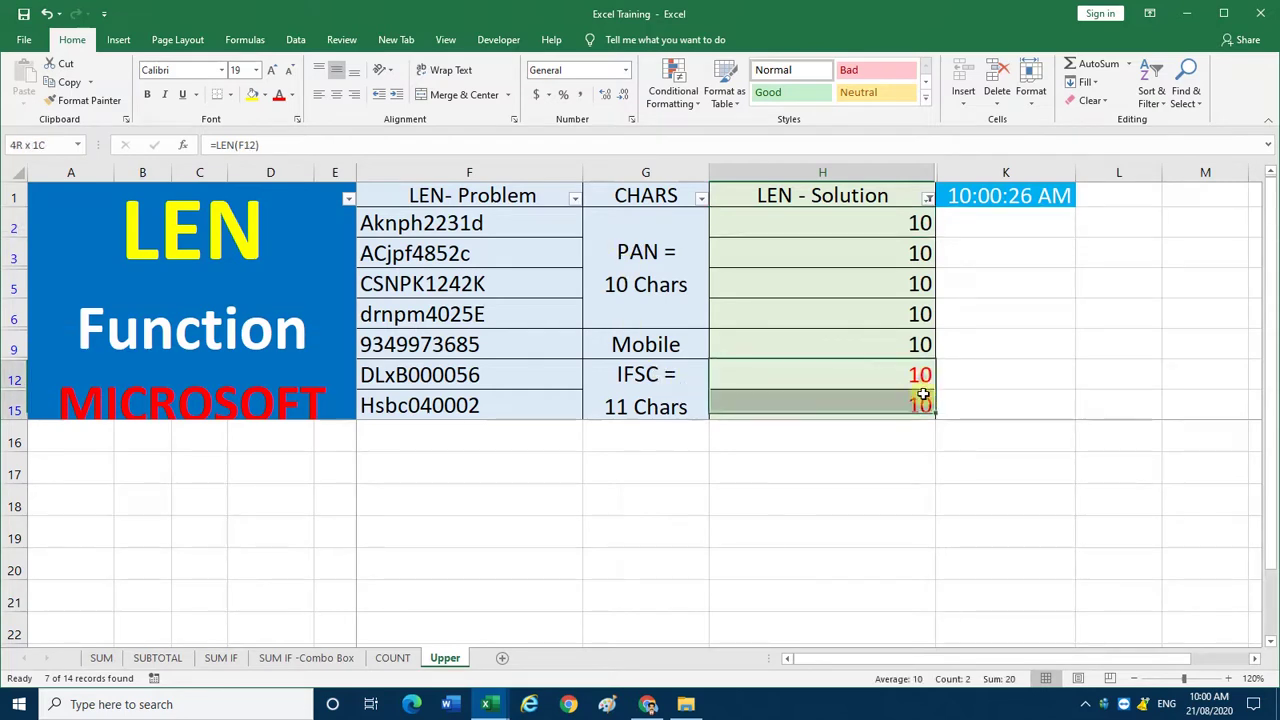
left_click(641, 285)
- Restore all values in the LEN - Solution filter to show every row, and select H2
left_click(928, 198)
left_click(797, 376)
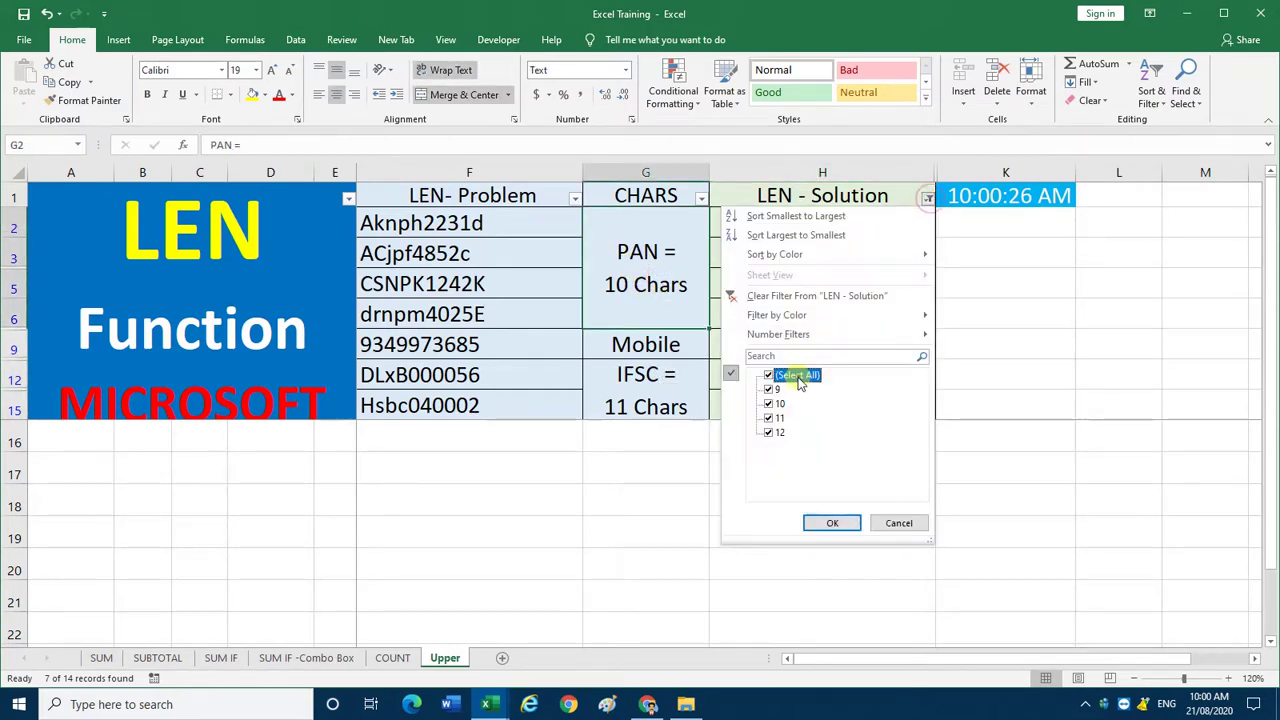
left_click(826, 520)
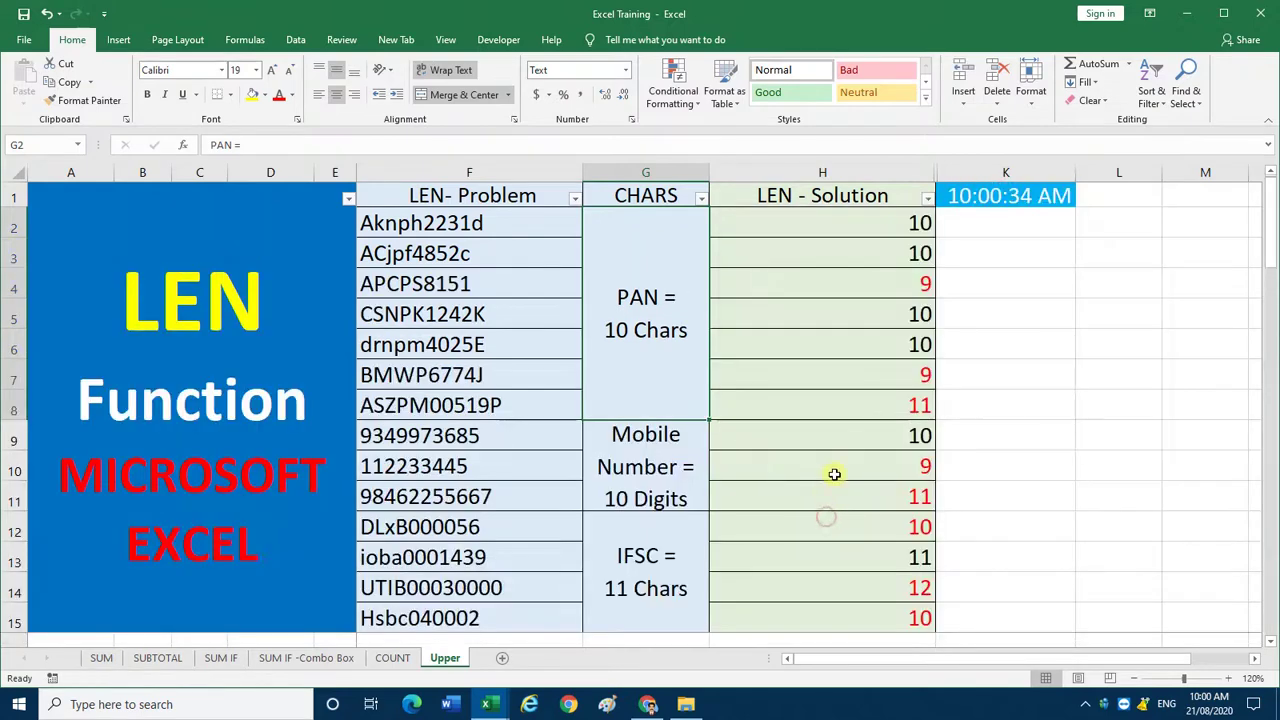
left_click(880, 230)
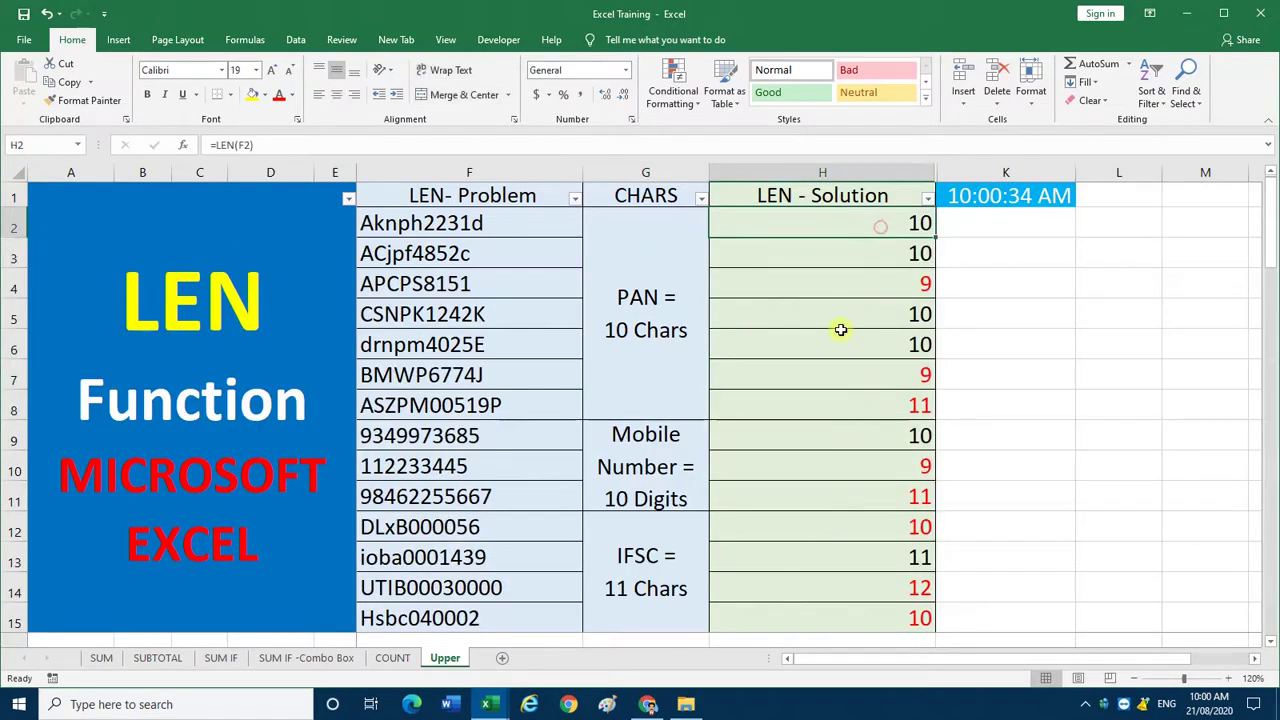